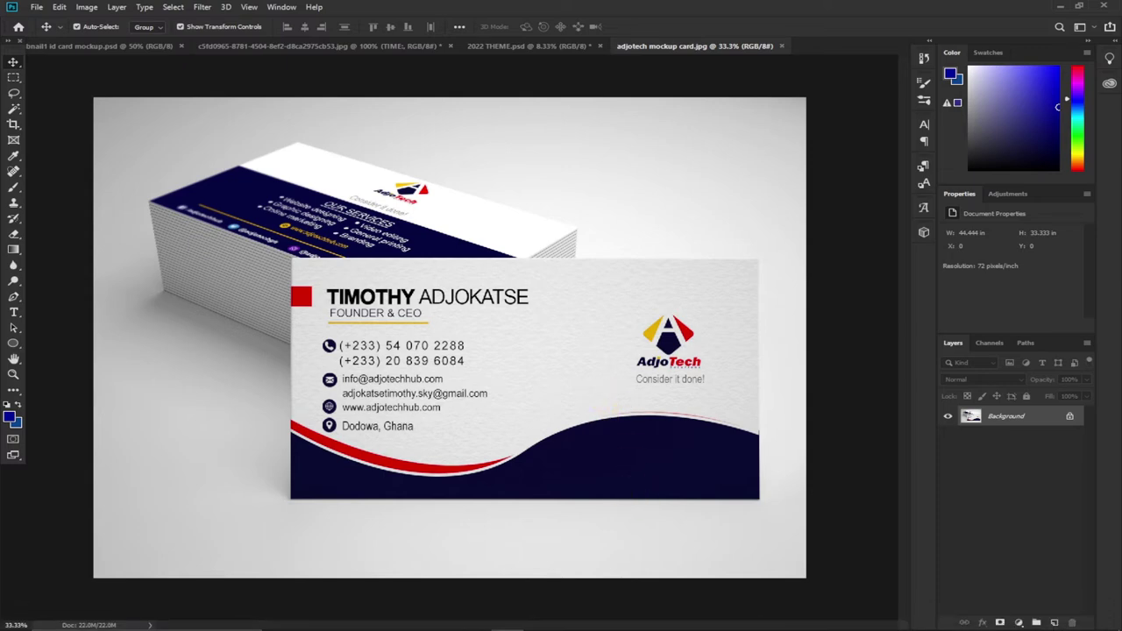
Bring up Chrome's Freepik page for the Elegant realistic wooden background business card mockup and scroll through it.
mouse_move(649, 625)
click(737, 620)
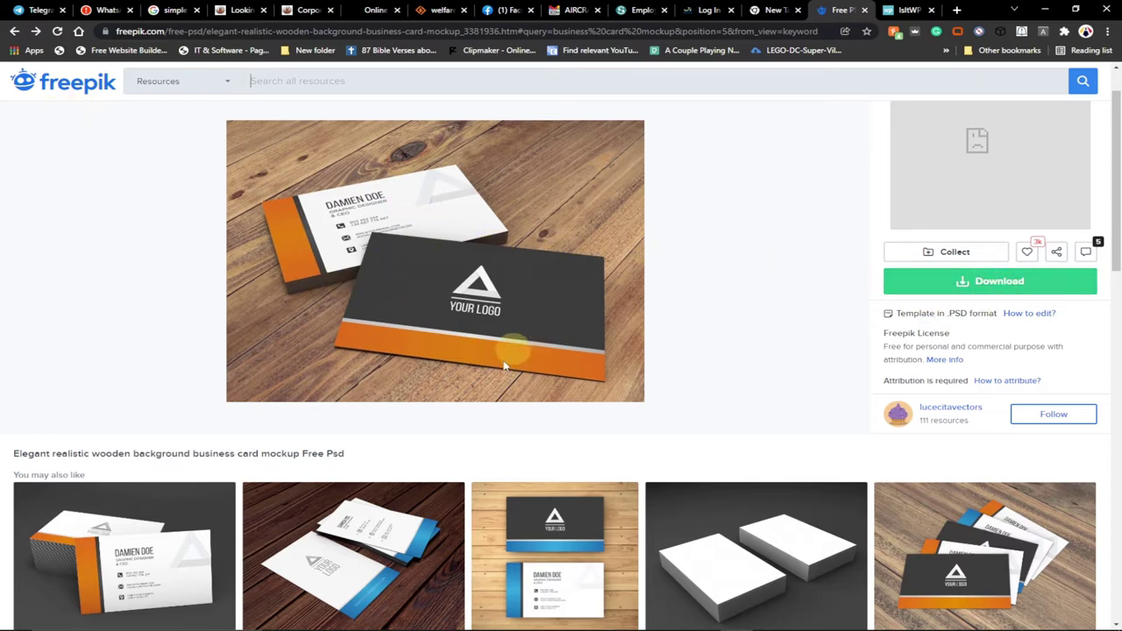
scroll(510, 351, down, 3)
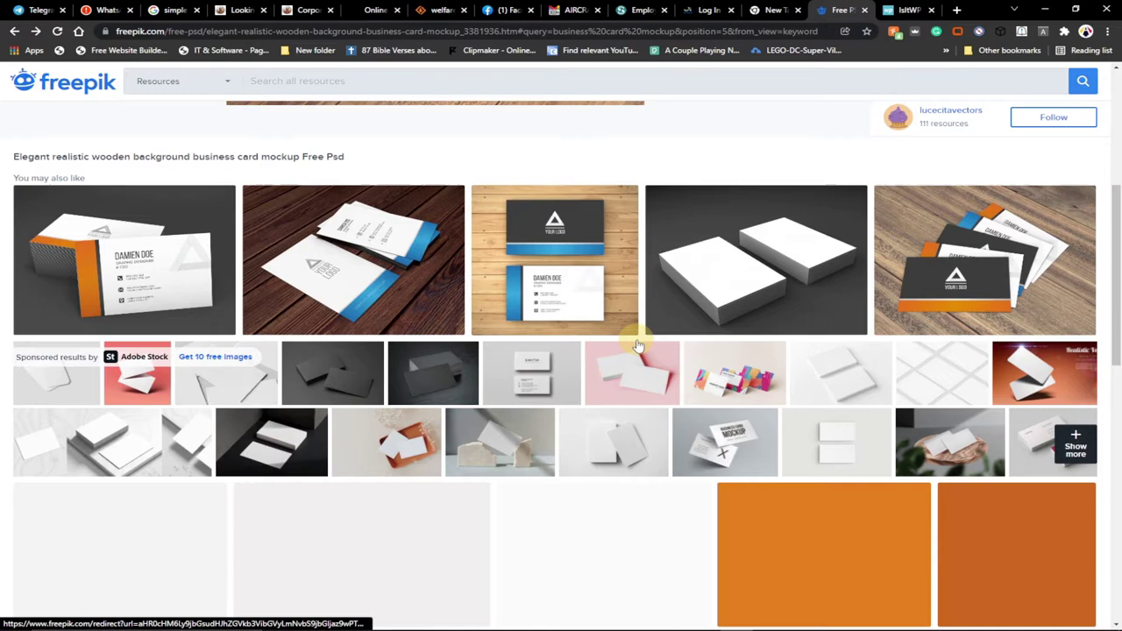
scroll(632, 337, up, 4)
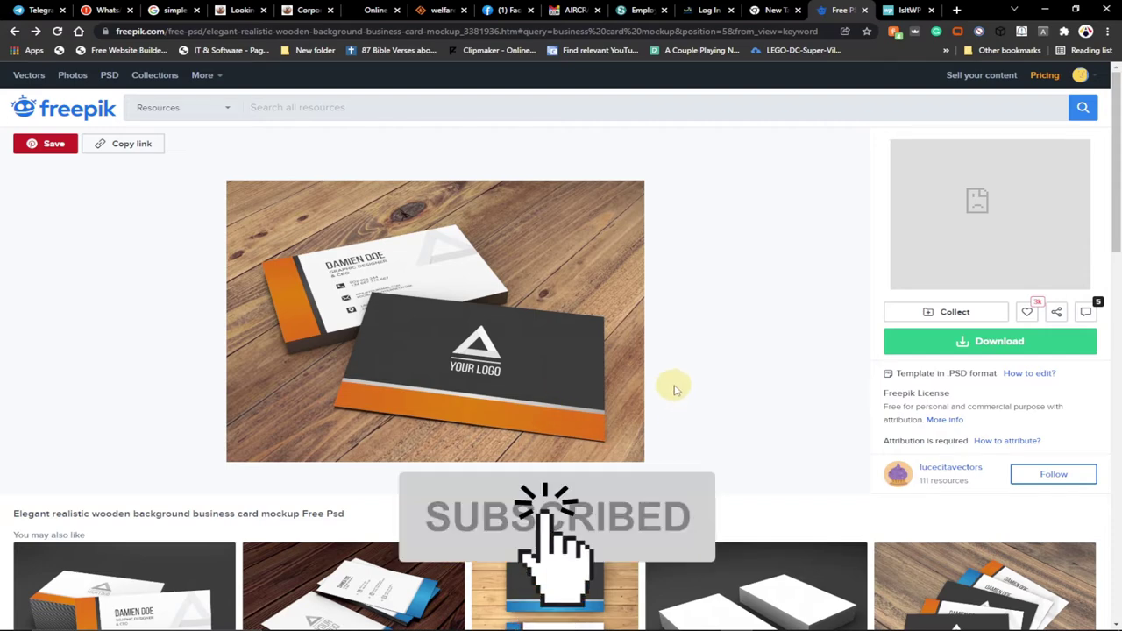
In File Explorer, go to the Downloads > Compressed folder.
mouse_move(548, 618)
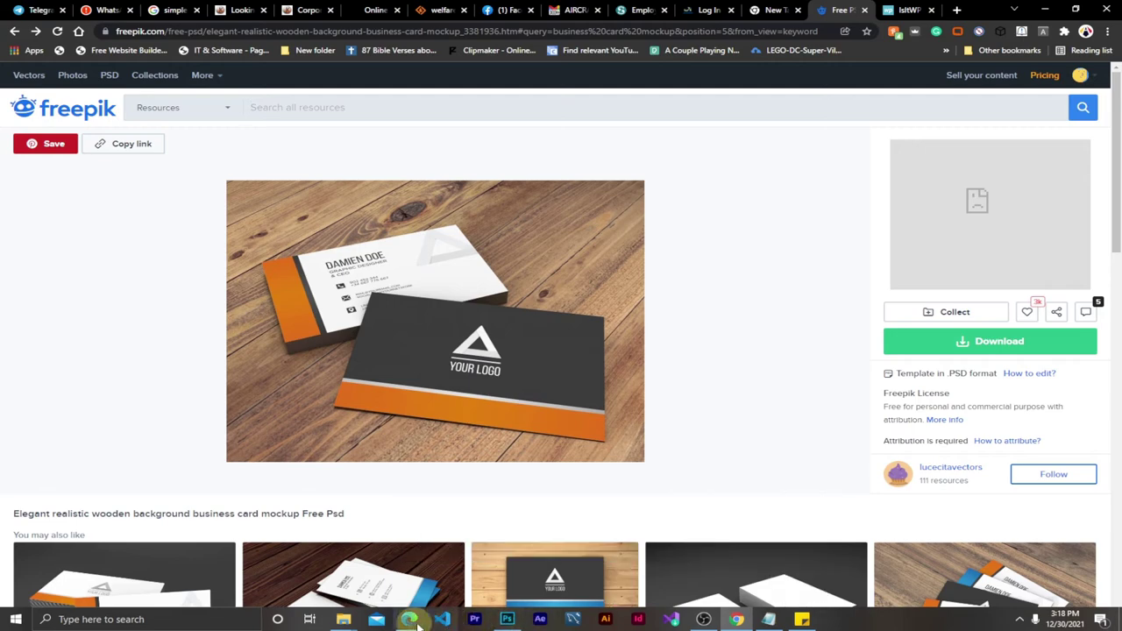
mouse_move(344, 619)
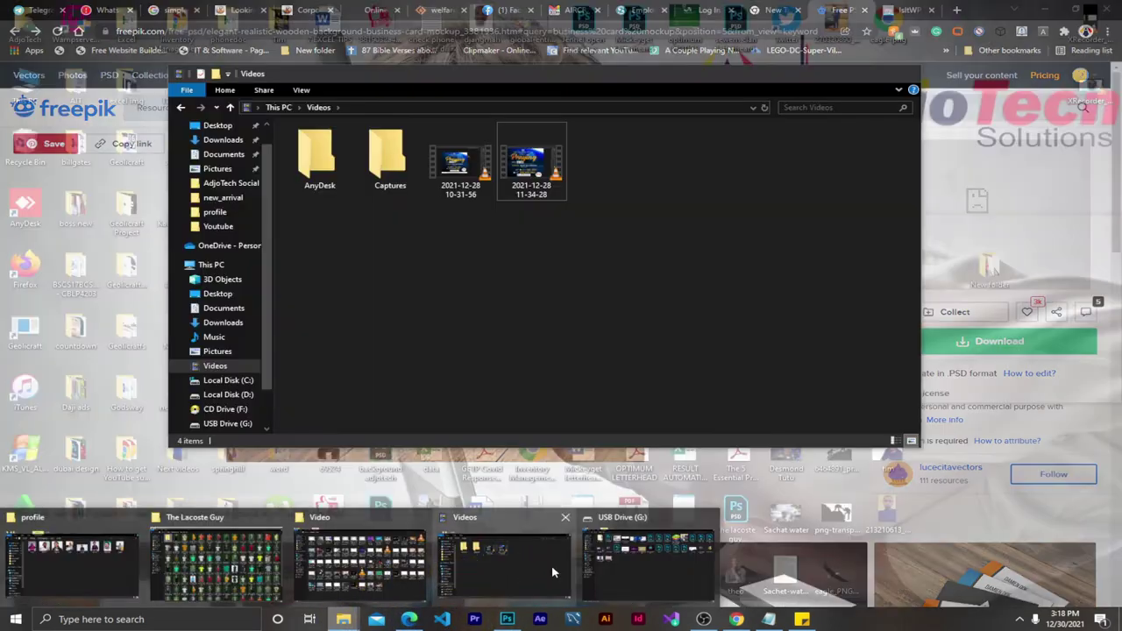
click(548, 568)
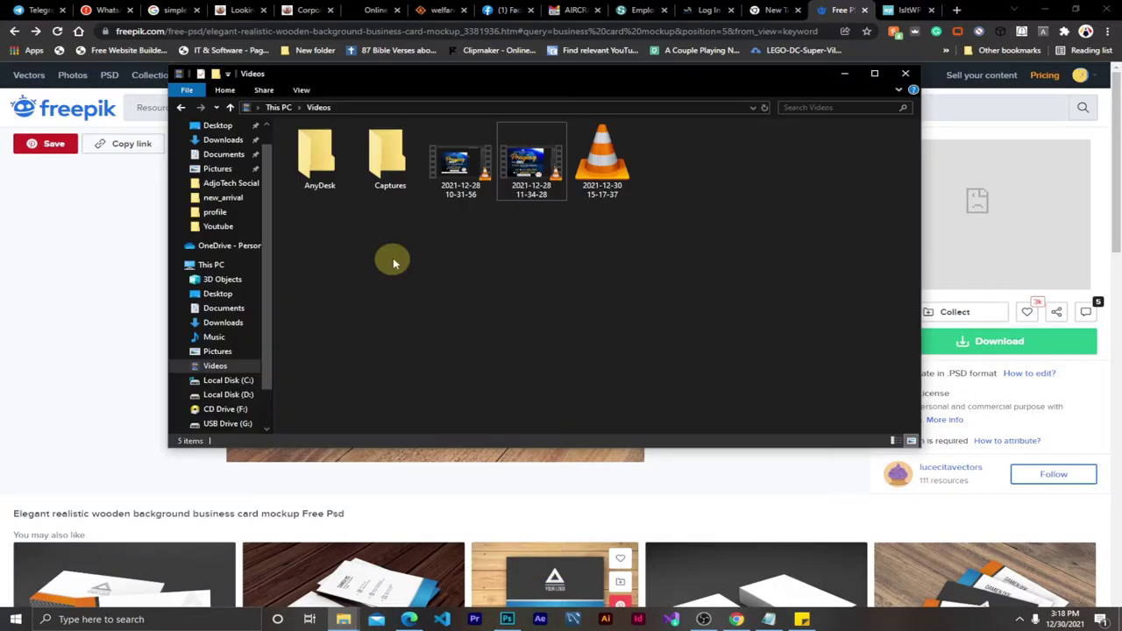
click(224, 322)
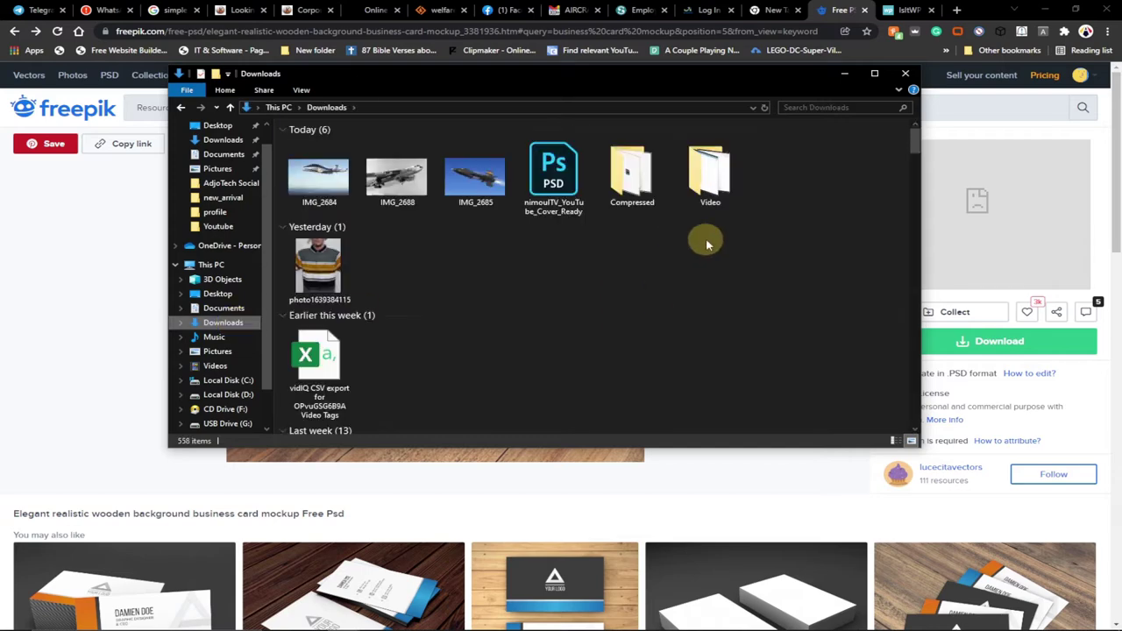
double_click(631, 186)
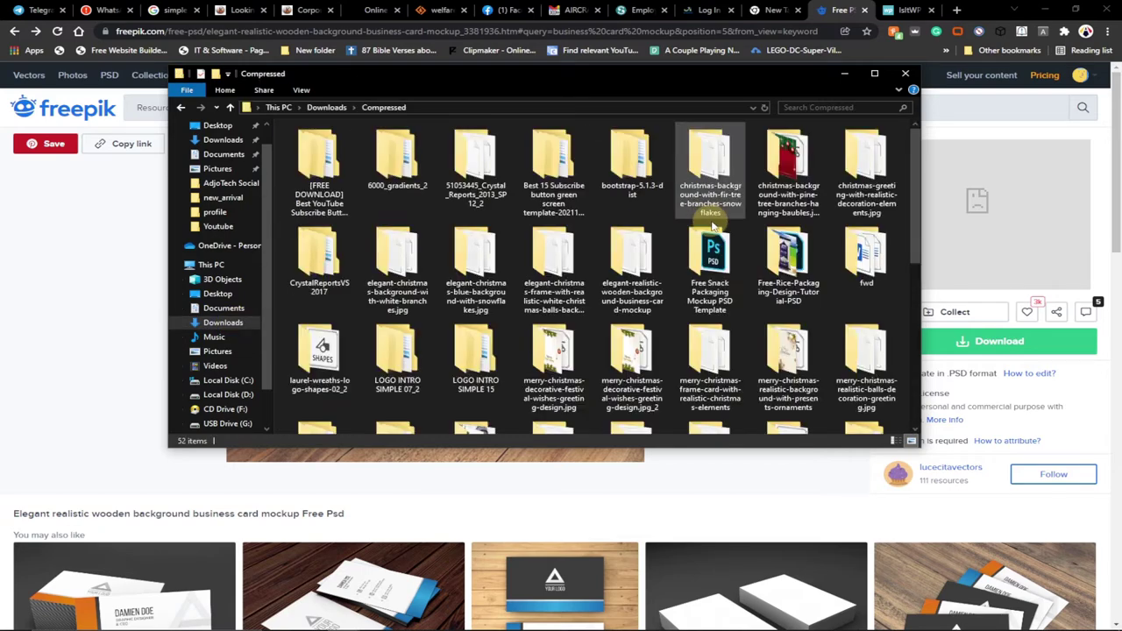
scroll(714, 213, down, 5)
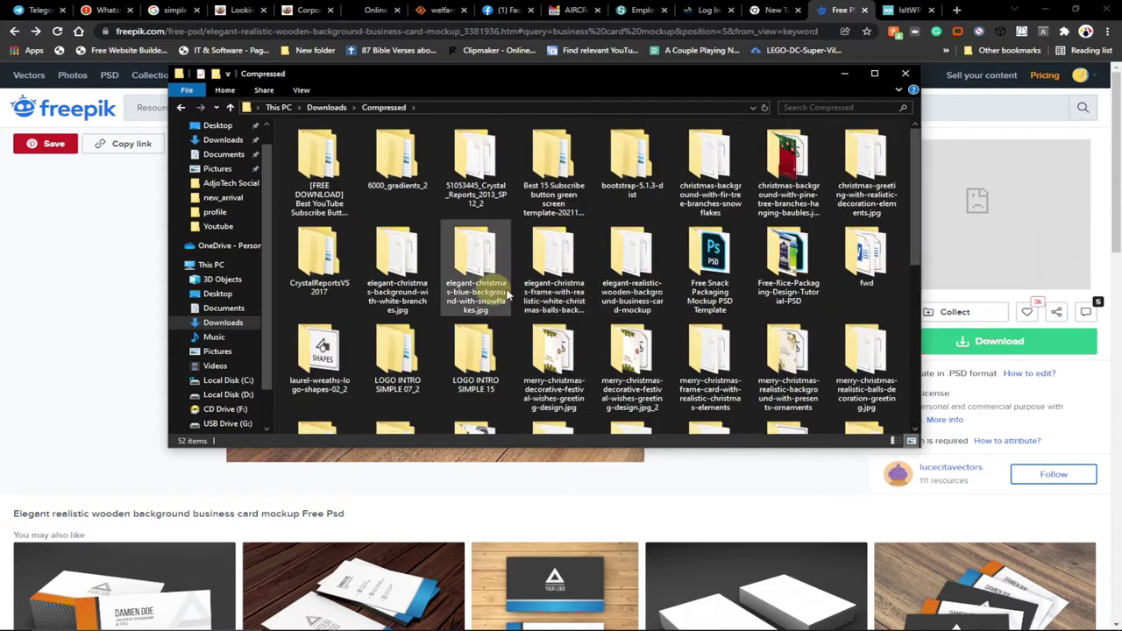
Extract the mockup archive to elegant-realistic-wooden-background-business-card-mockup\.
click(341, 308)
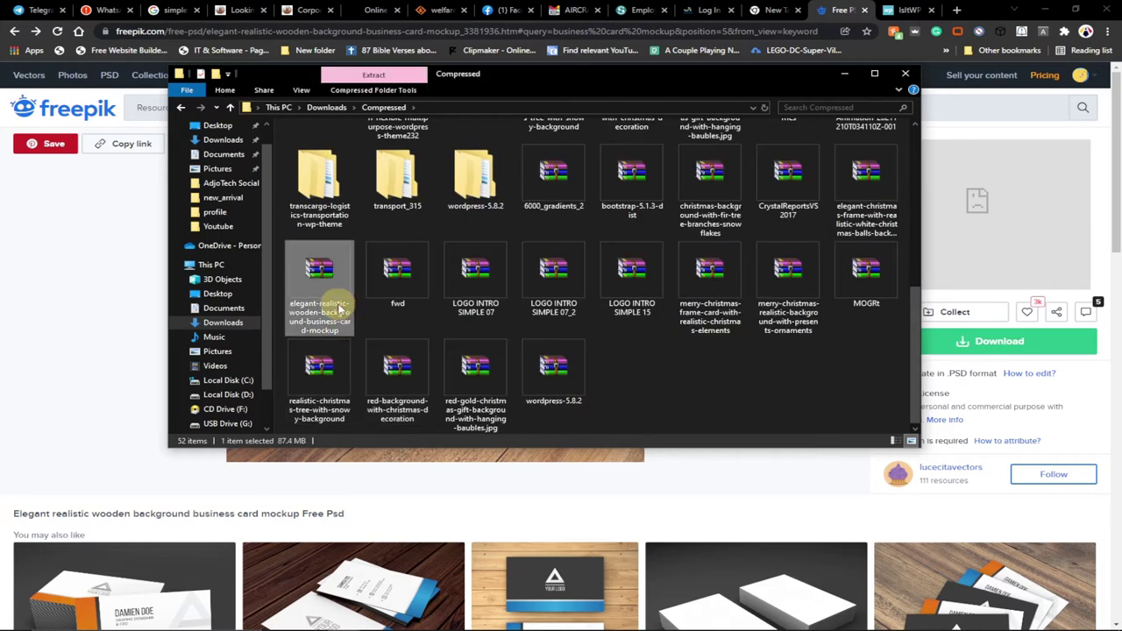
right_click(340, 304)
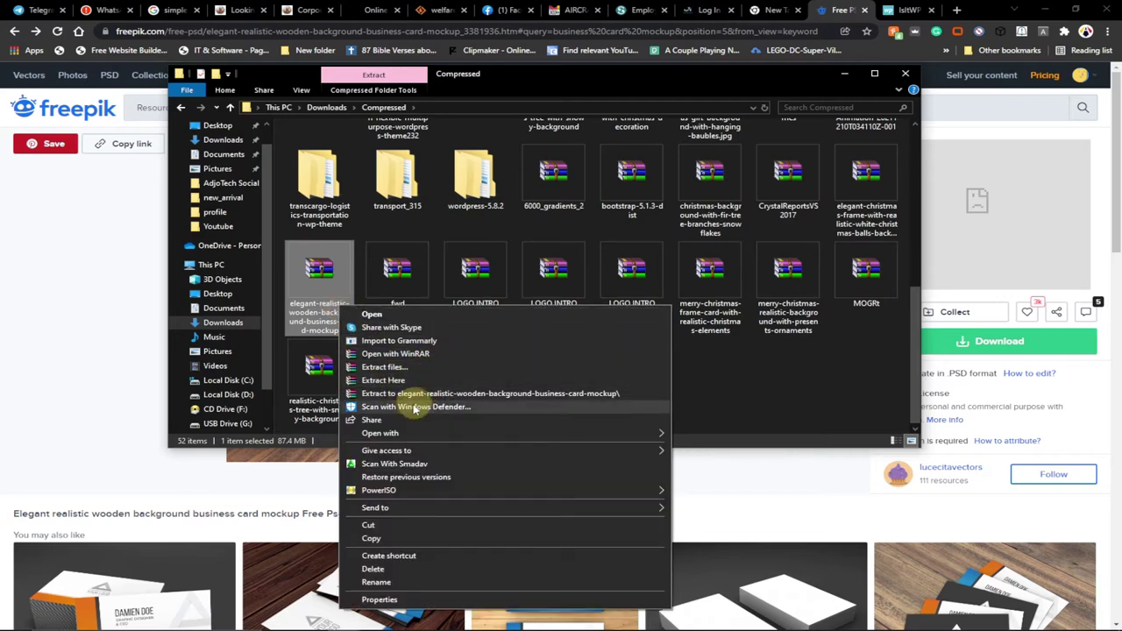
click(412, 394)
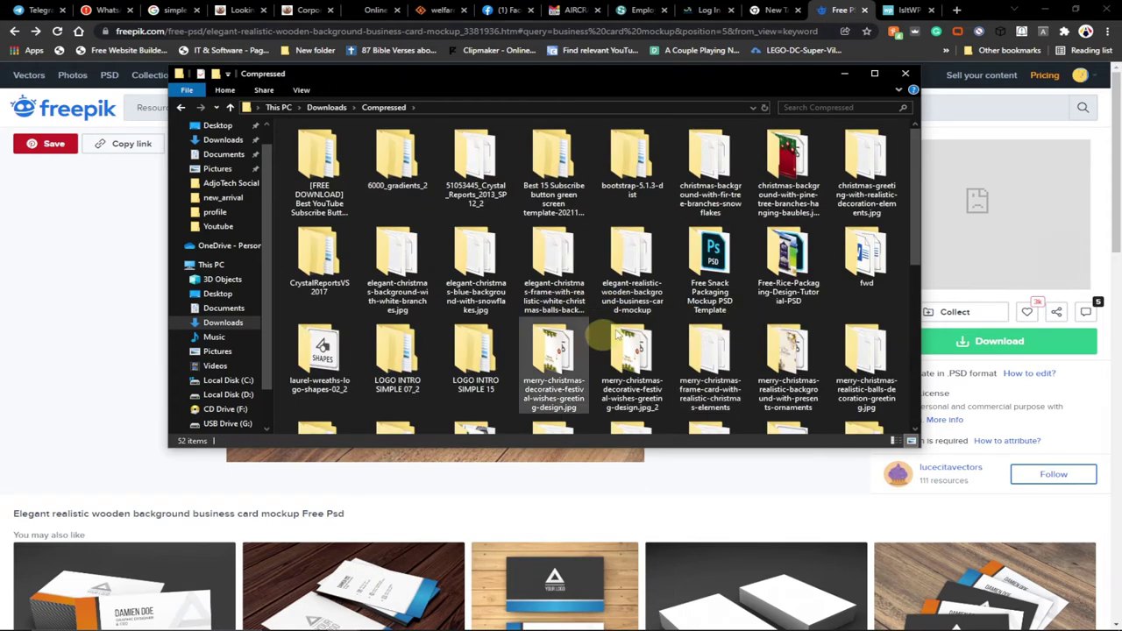
Open the extracted elegant-realistic-wooden folder and pick 53.psd to open in Photoshop.
double_click(633, 274)
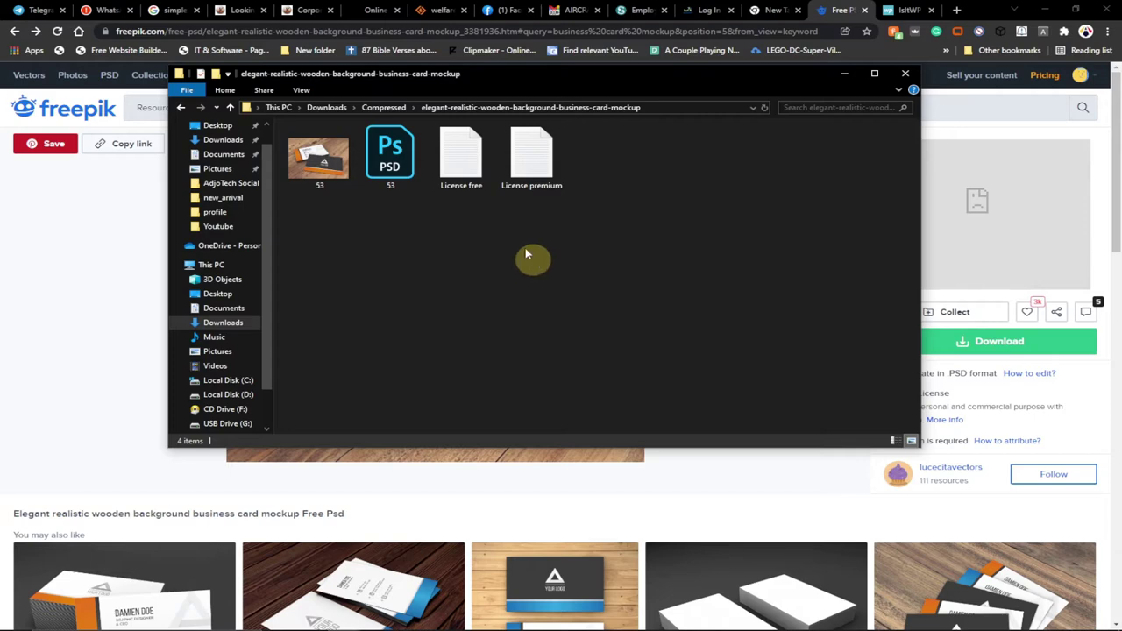
click(399, 171)
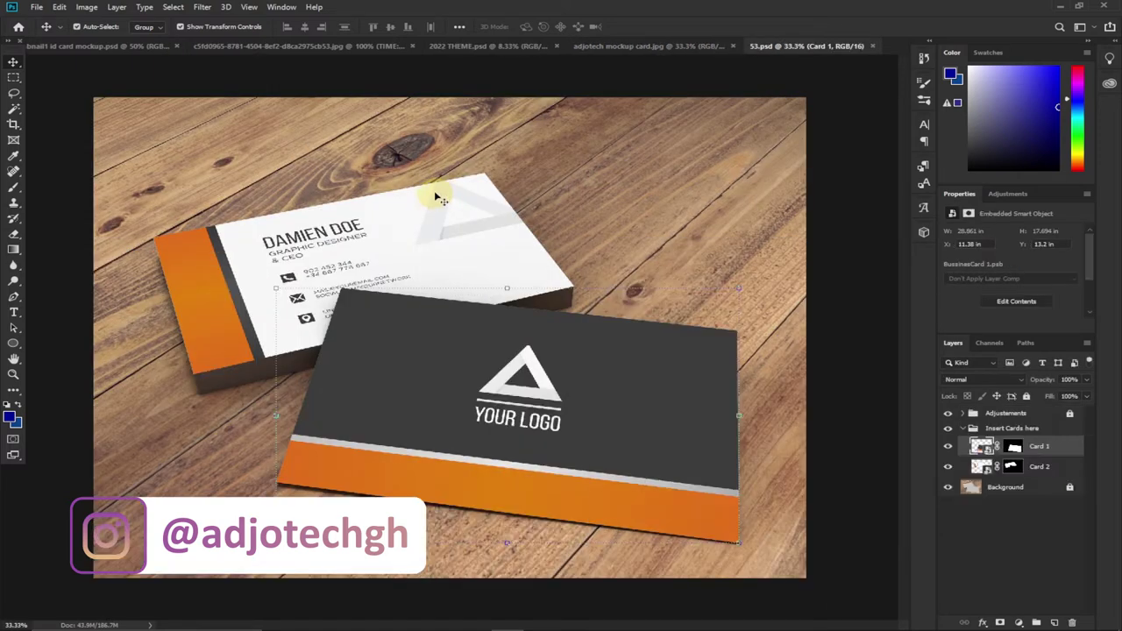
mouse_move(680, 624)
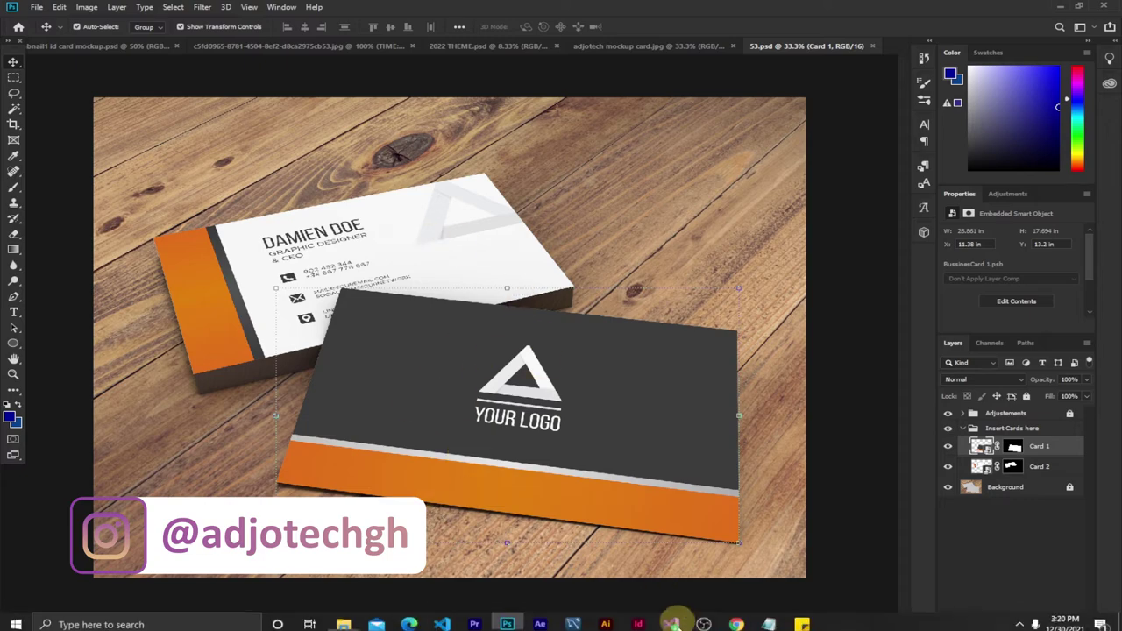
click(736, 626)
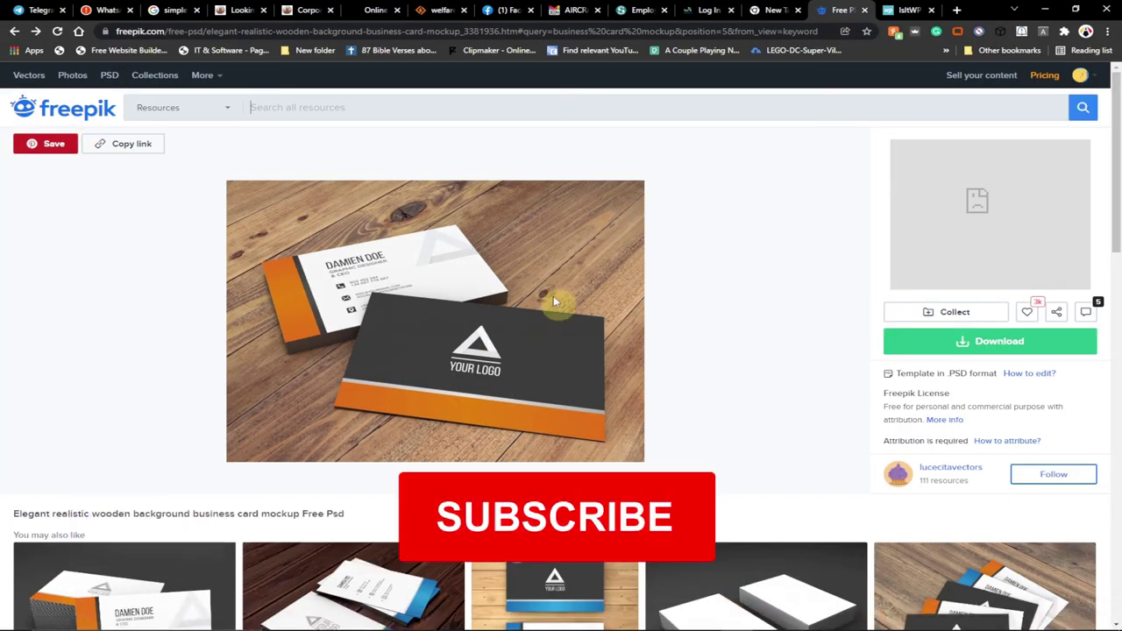
mouse_move(638, 626)
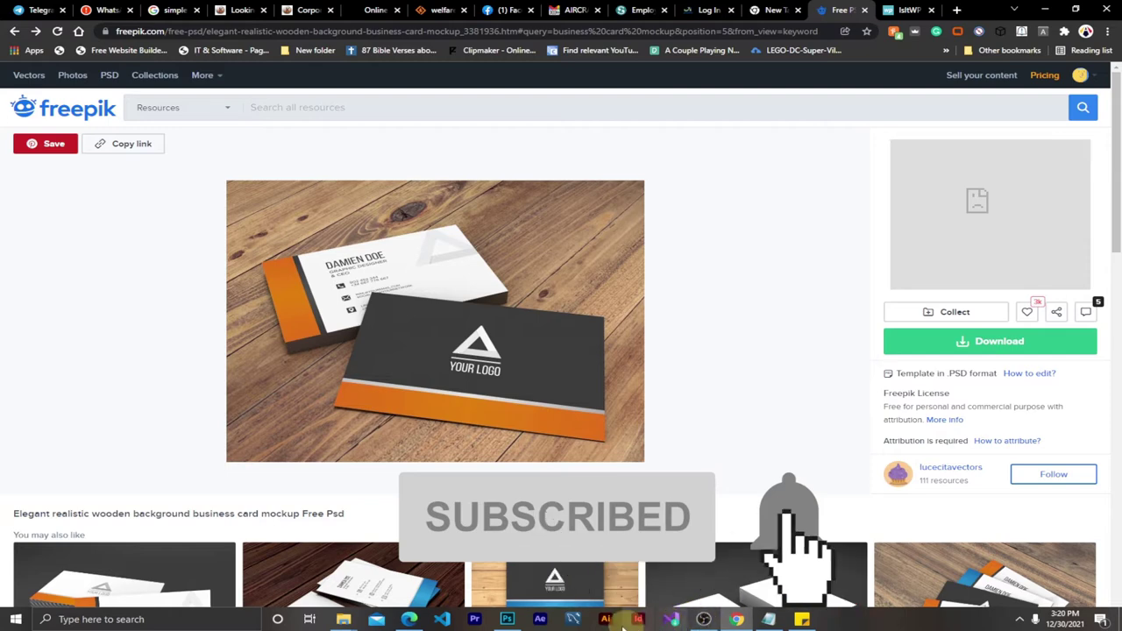
click(507, 619)
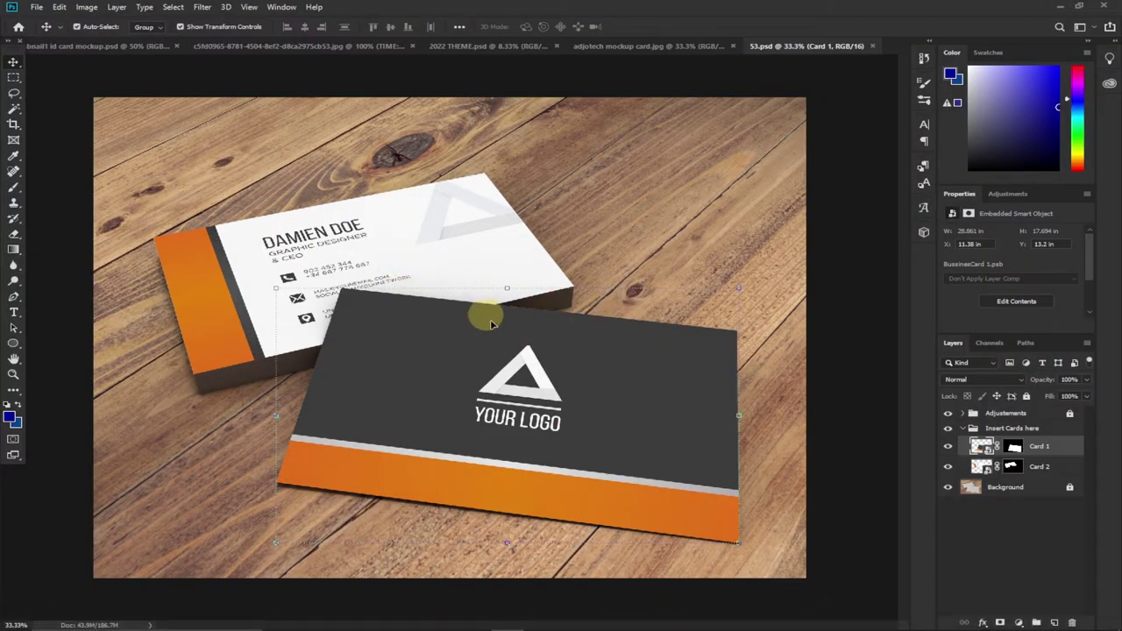
click(623, 48)
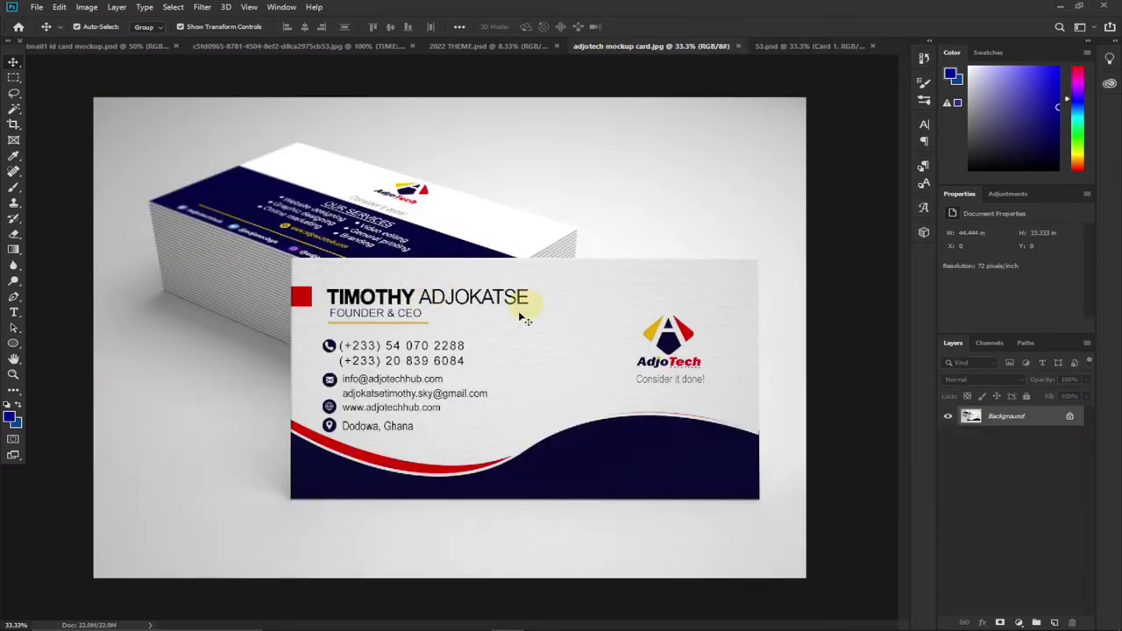
click(789, 46)
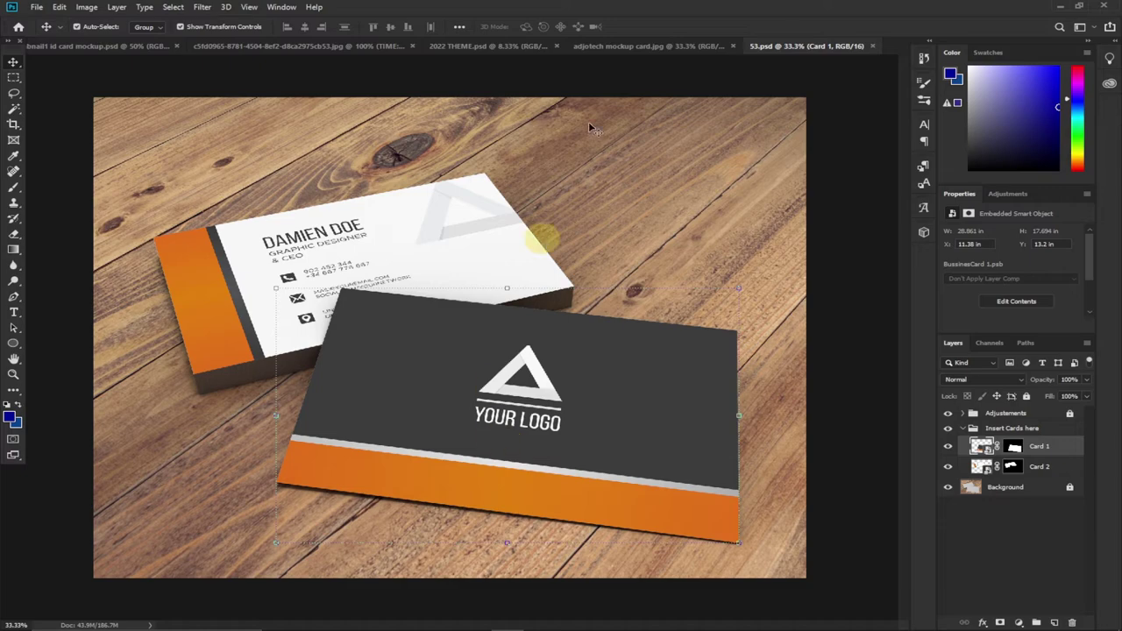
mouse_move(496, 626)
mouse_move(355, 620)
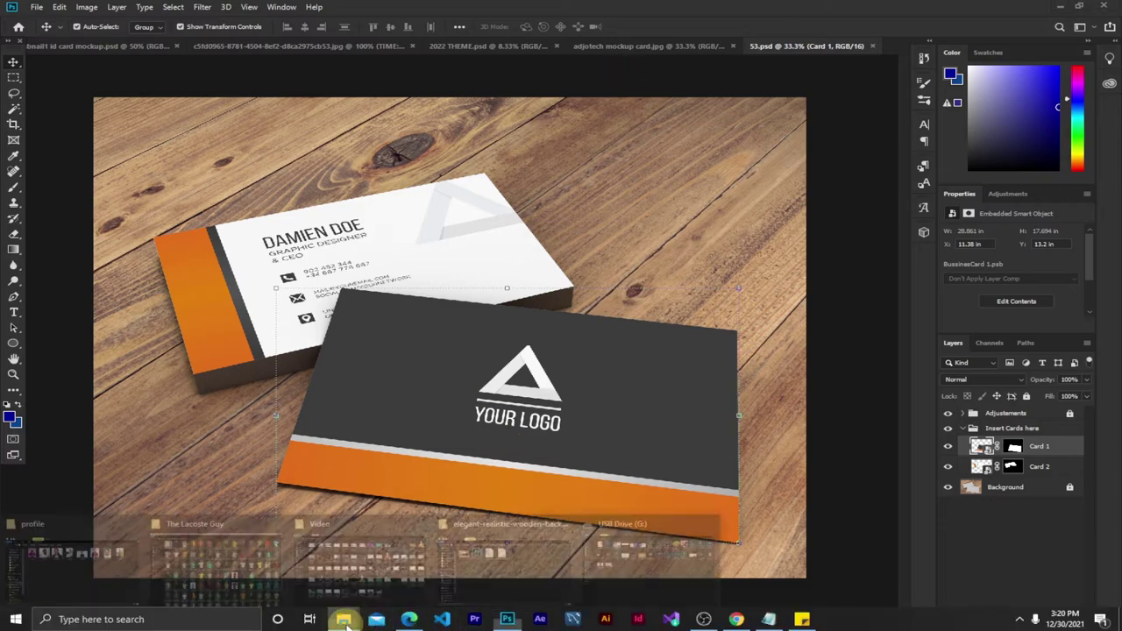
On the USB drive, select adjotechsolutions call card and Tim calls, then drag both into Photoshop.
click(660, 570)
click(693, 351)
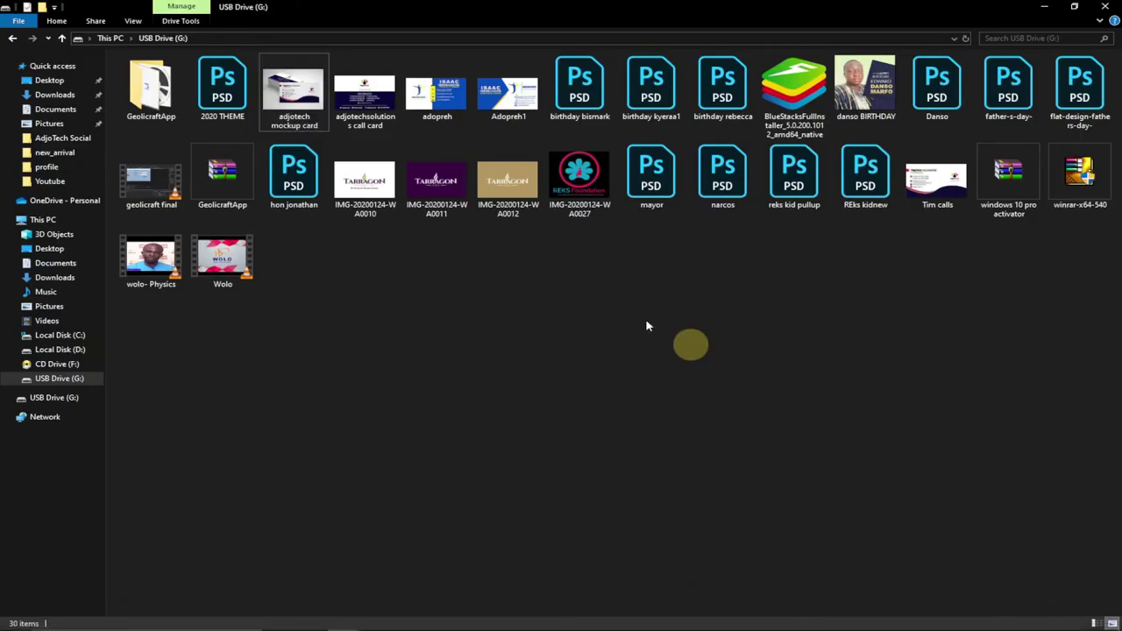
click(381, 114)
click(932, 189)
click(947, 229)
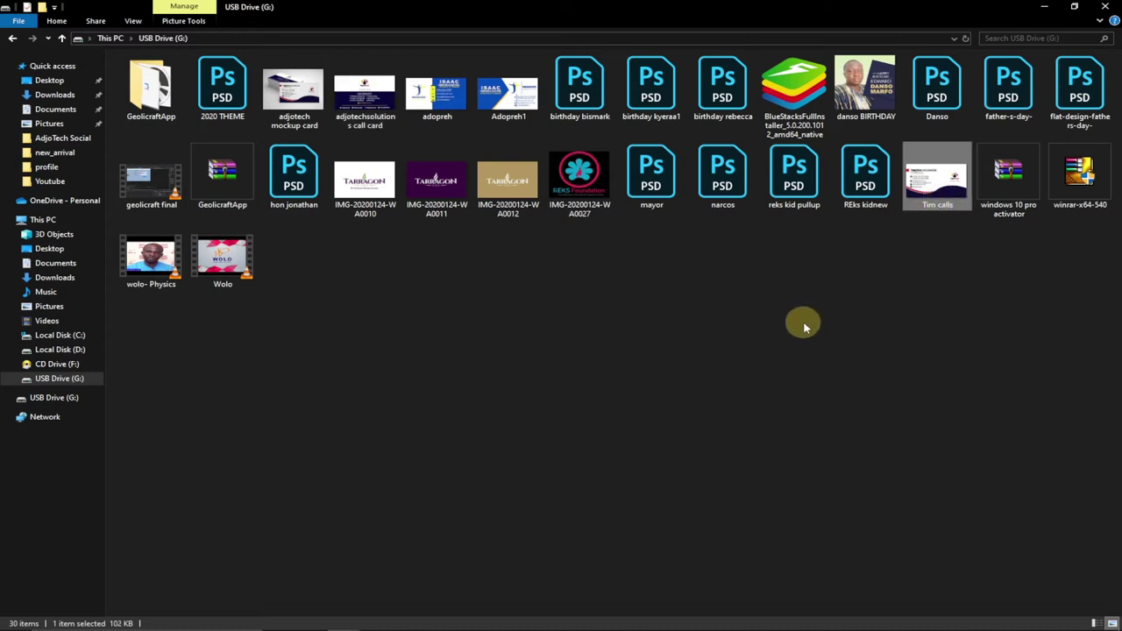
click(365, 98)
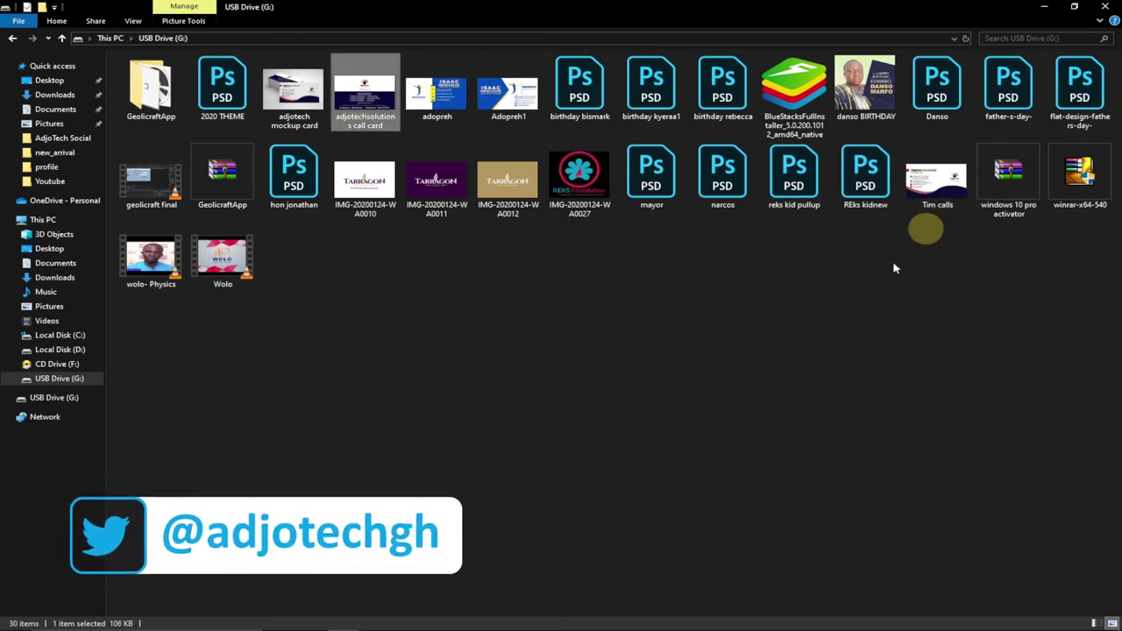
ctrl+click(931, 189)
drag(932, 189, 833, 29)
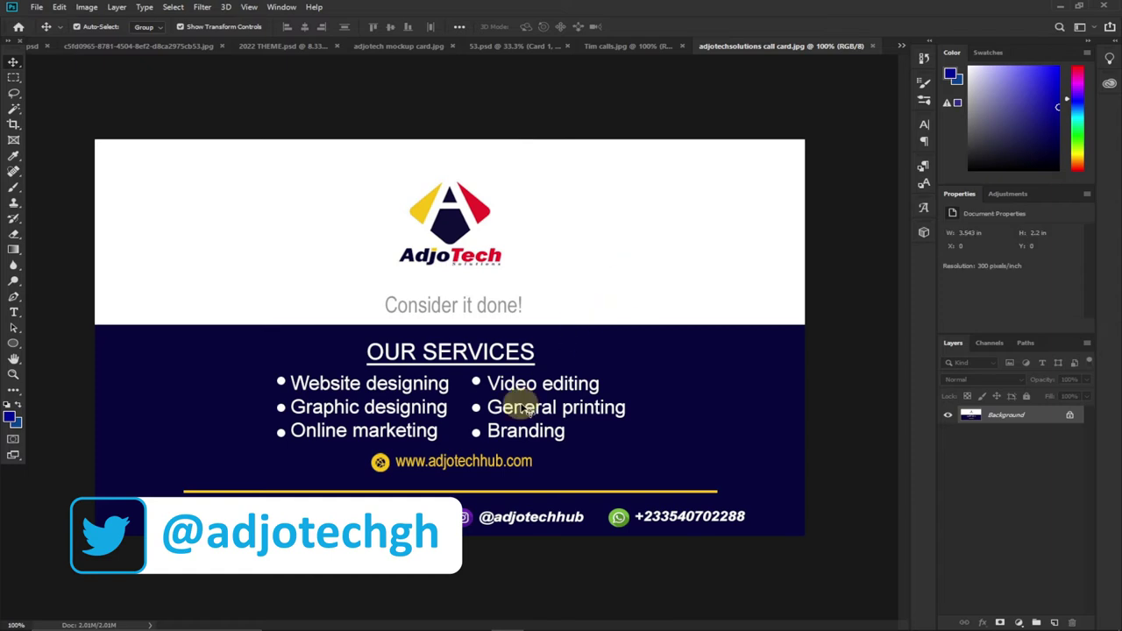
Switch from Tim calls.jpg to the 53.psd mockup and collapse the Insert Cards here group.
click(641, 45)
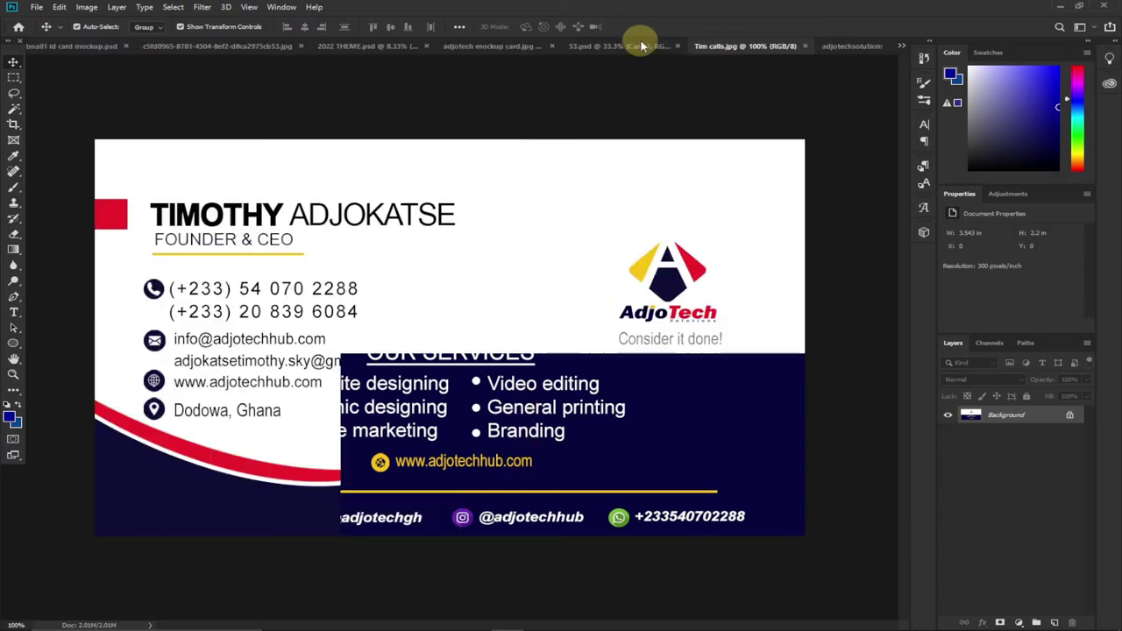
click(593, 46)
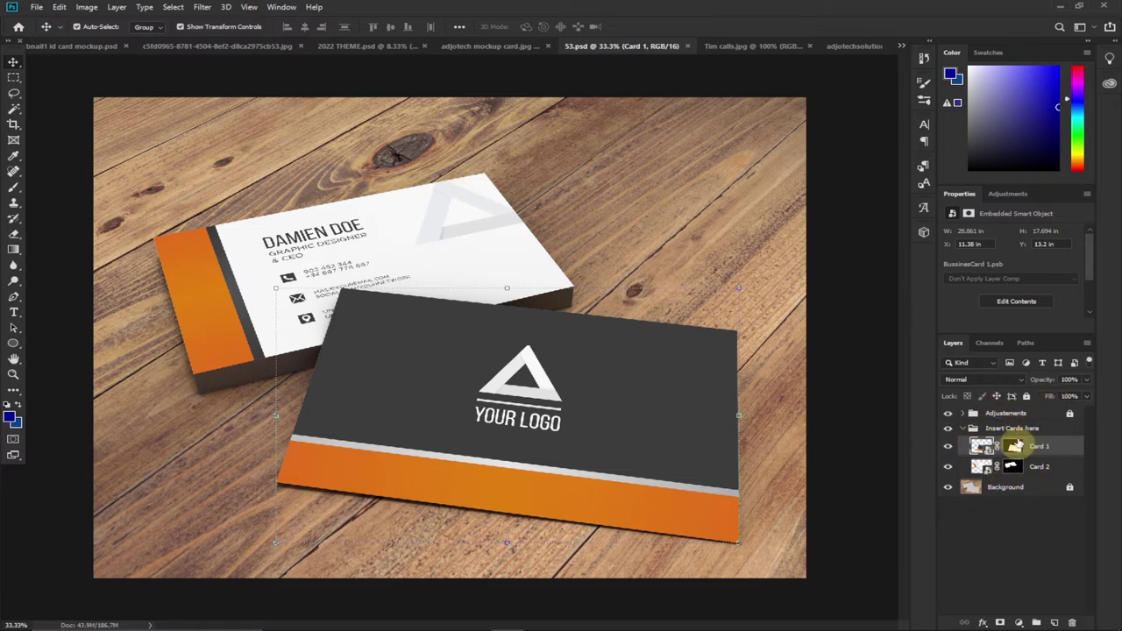
click(964, 428)
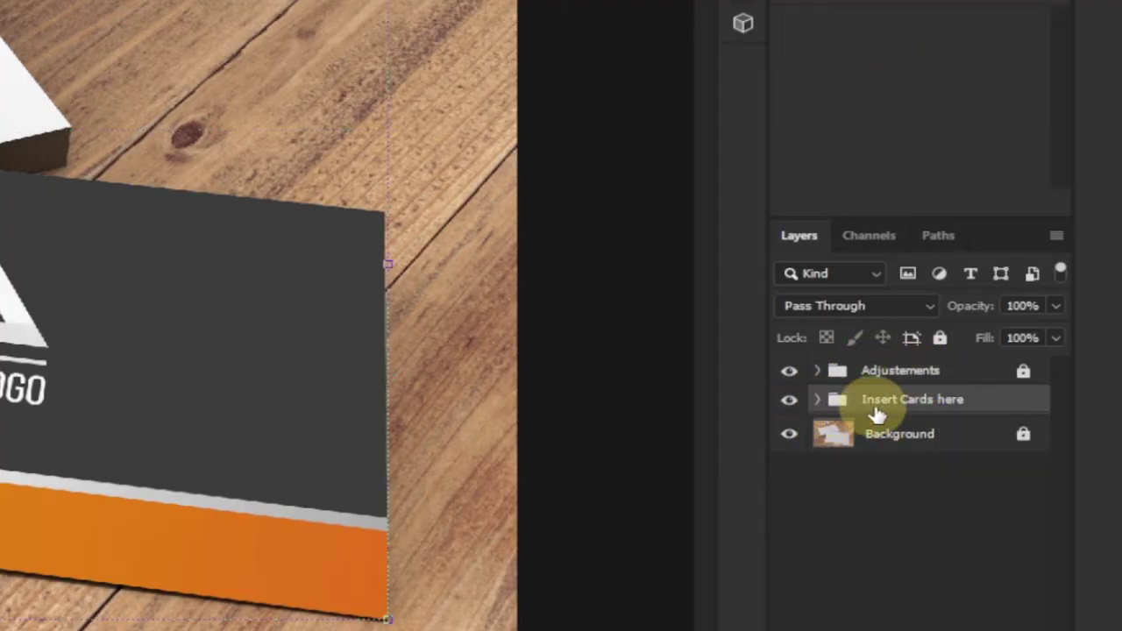
click(817, 402)
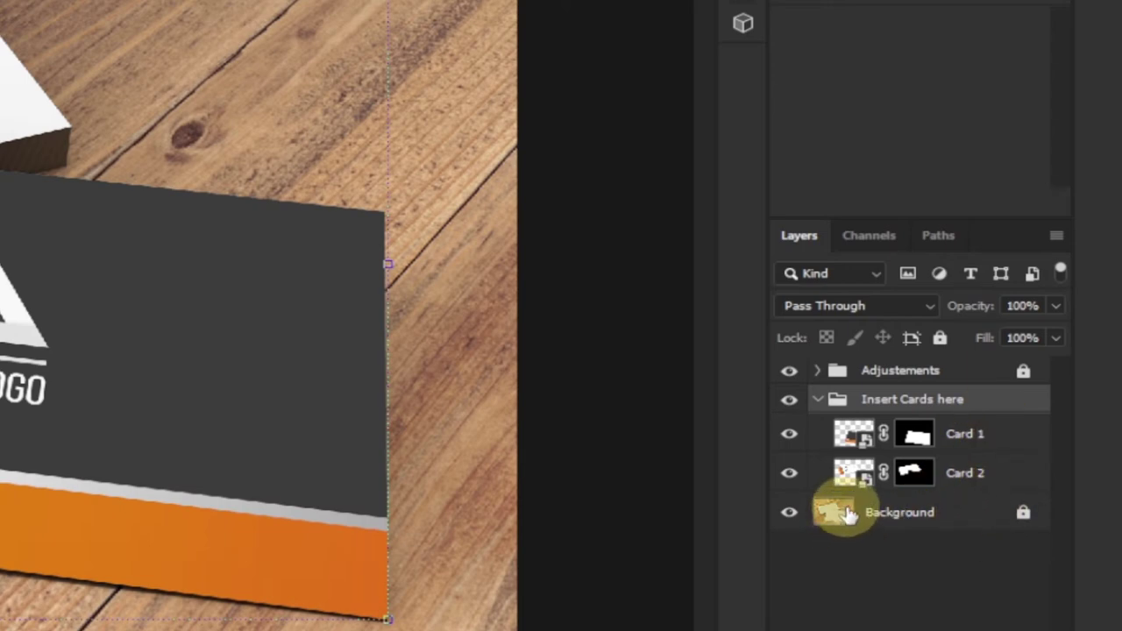
drag(847, 513, 652, 551)
mouse_move(565, 545)
mouse_down()
mouse_move(555, 389)
mouse_move(982, 463)
mouse_move(943, 478)
mouse_up()
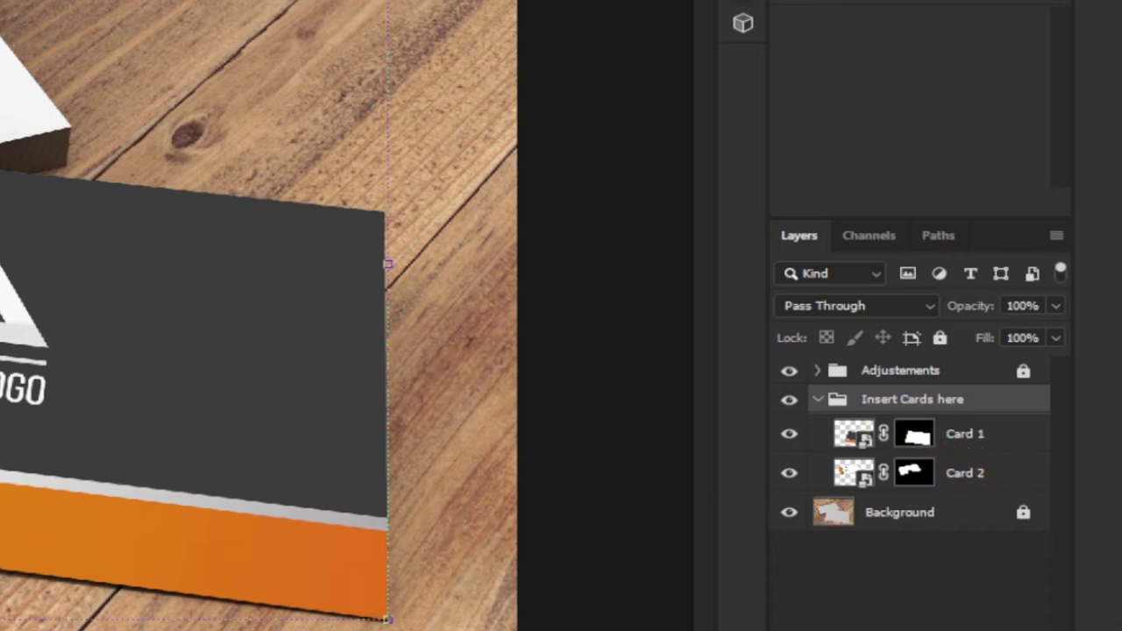
mouse_move(476, 375)
mouse_down()
mouse_move(514, 393)
mouse_move(852, 450)
mouse_move(915, 434)
mouse_move(858, 456)
mouse_move(939, 446)
mouse_move(233, 431)
mouse_up()
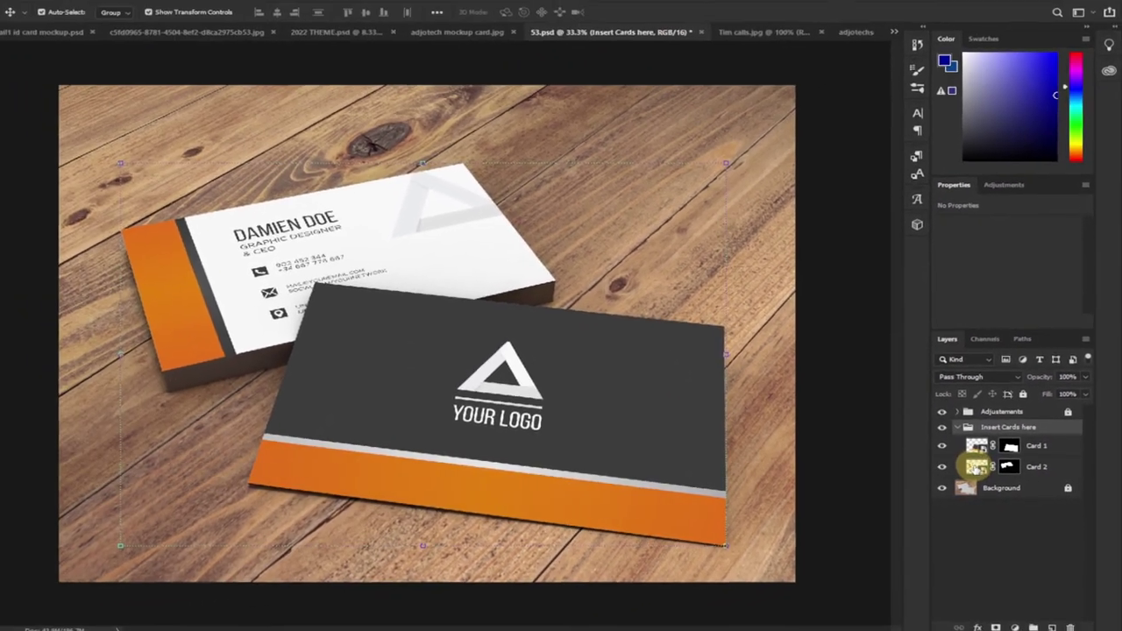
click(971, 467)
Open Card 2's smart object, unlock the Tim calls Background as Layer 0, and drag it over.
double_click(981, 466)
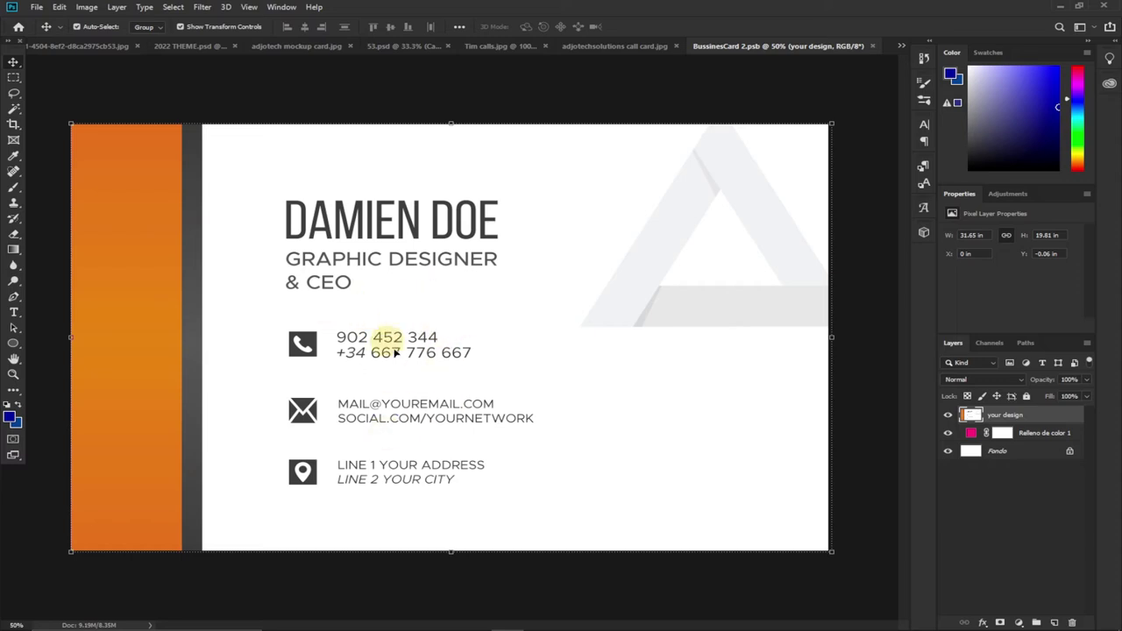
click(470, 47)
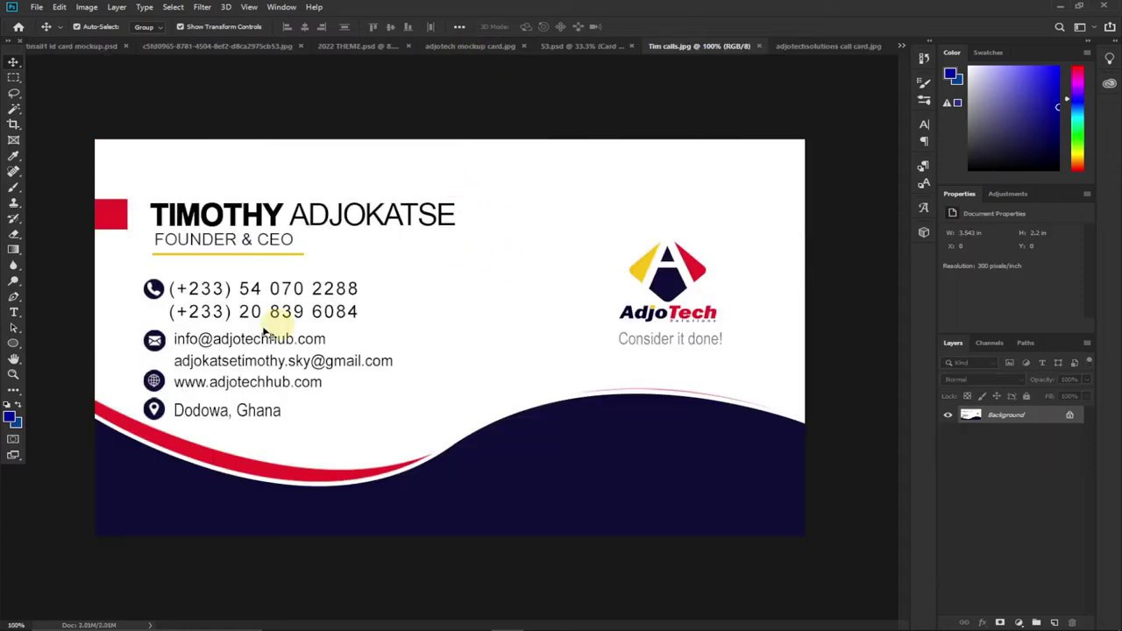
double_click(1056, 421)
click(668, 191)
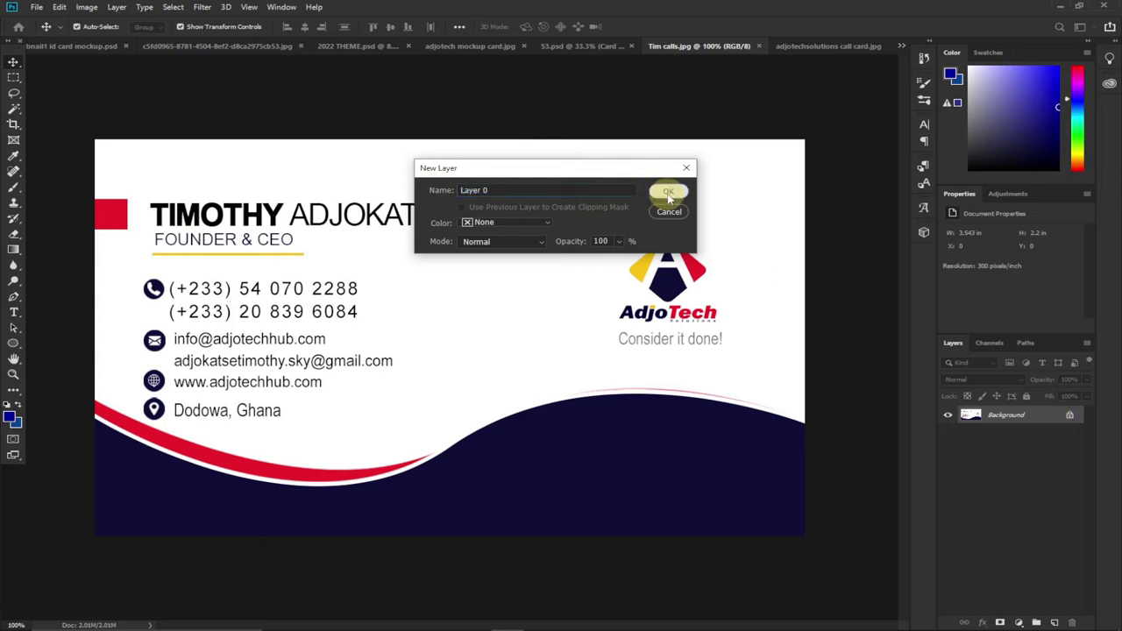
drag(467, 300, 447, 275)
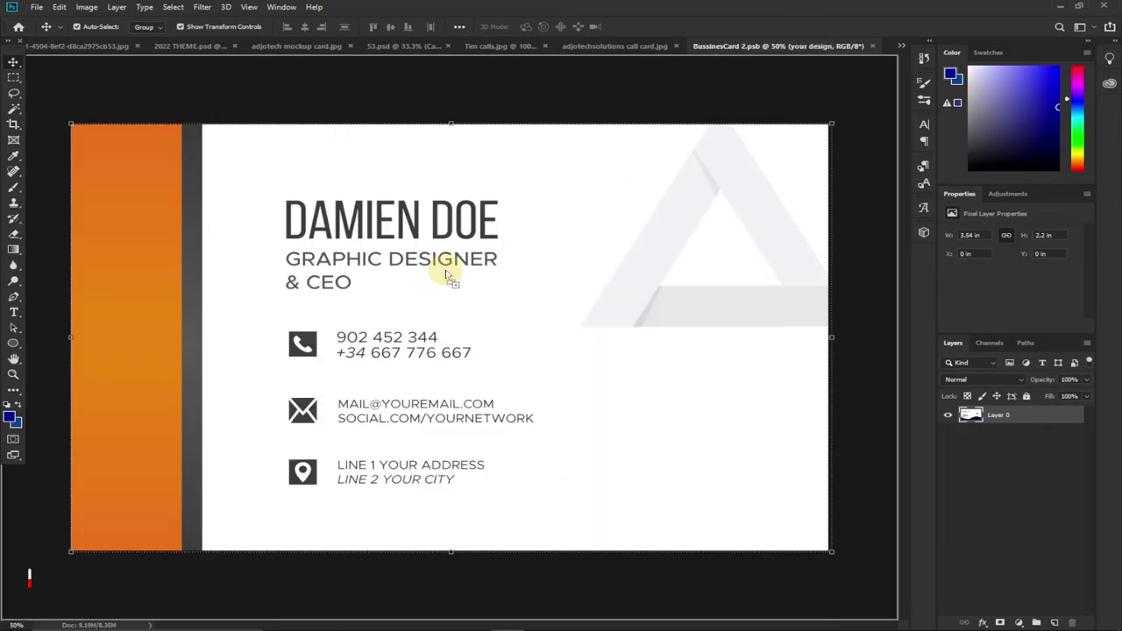
Paste the Tim calls card into BussinesCard 2.psb and scale it to fill the canvas.
click(627, 263)
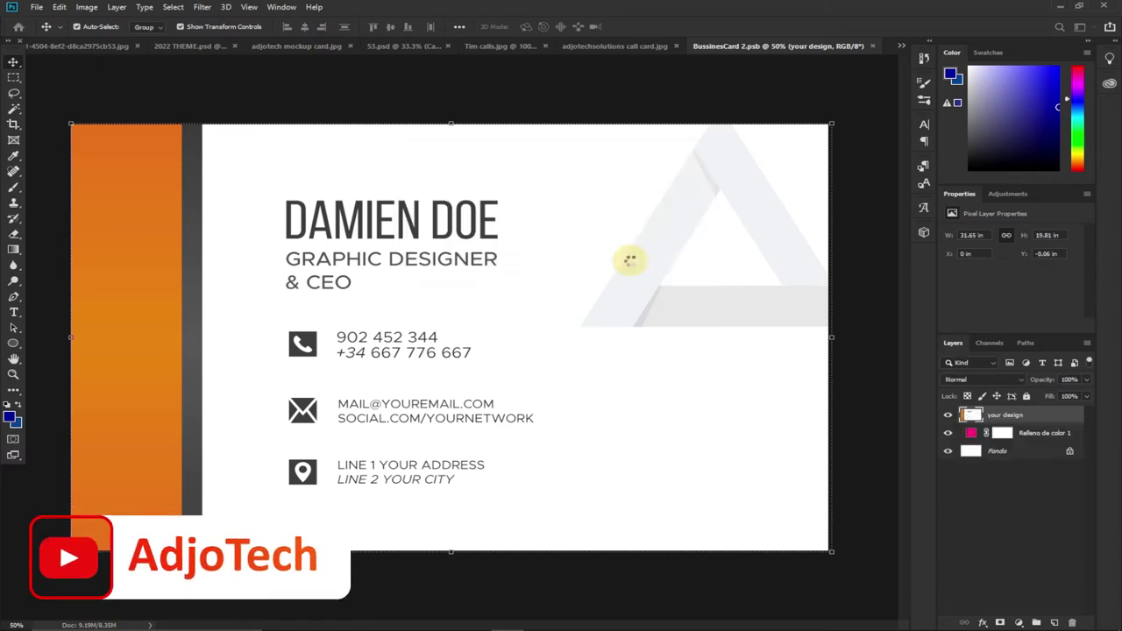
drag(446, 318, 268, 271)
drag(424, 322, 829, 553)
key(Return)
click(641, 27)
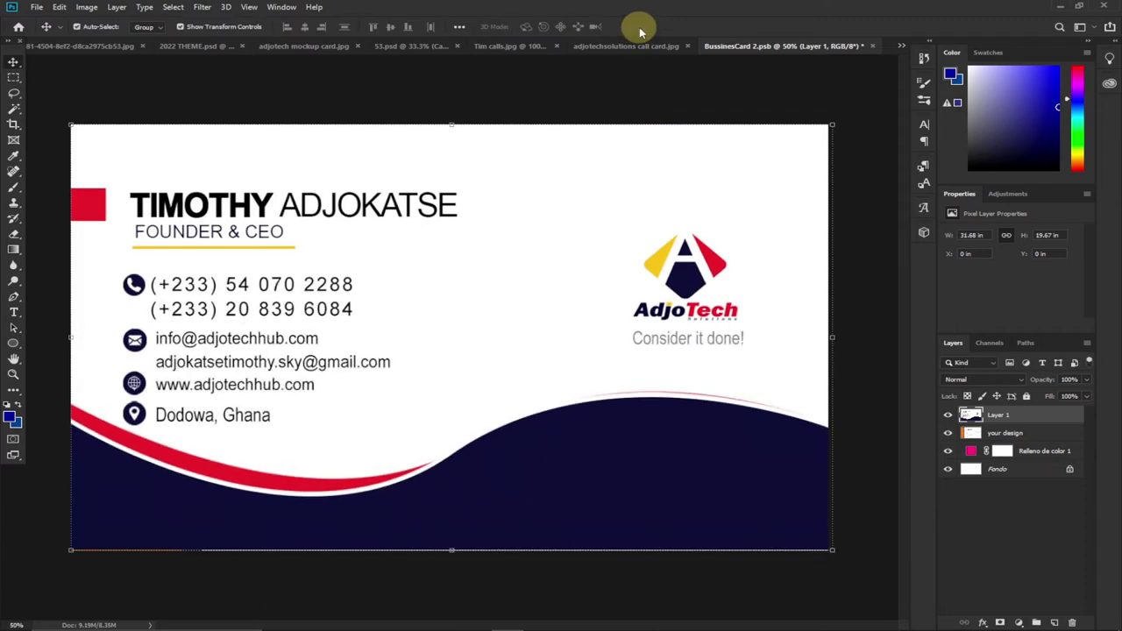
Nudge the card slightly left, confirm the transform unchanged, and start saving.
drag(602, 483, 589, 481)
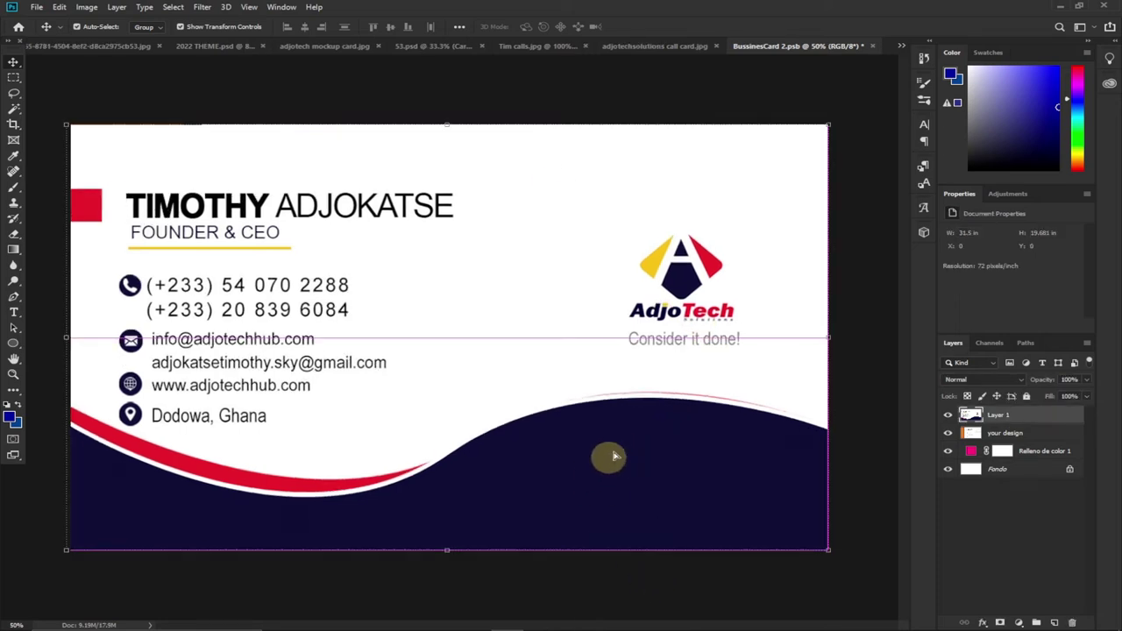
click(65, 123)
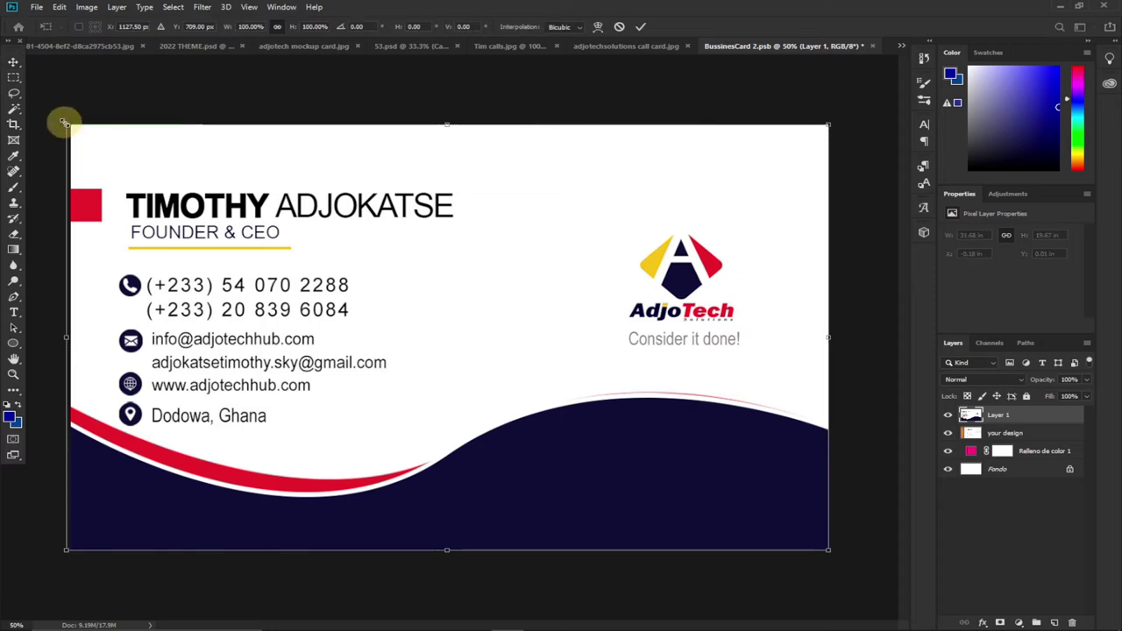
key(Return)
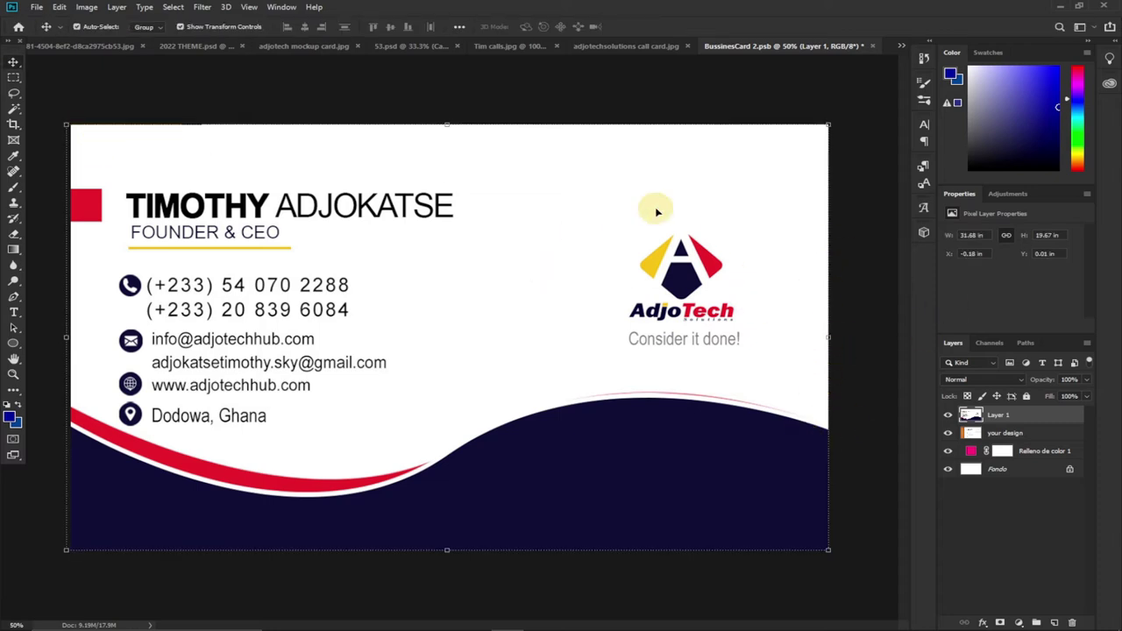
click(39, 14)
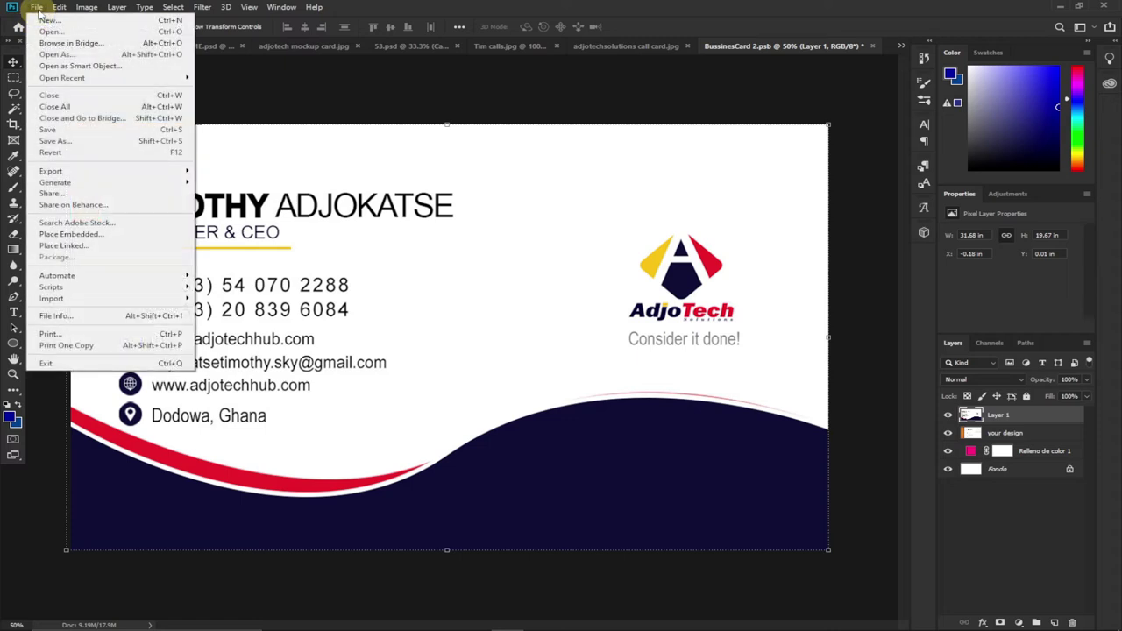
Save BussinesCard 2.psb and return to 53.psd, where the back card shows the Tim calls design.
click(53, 130)
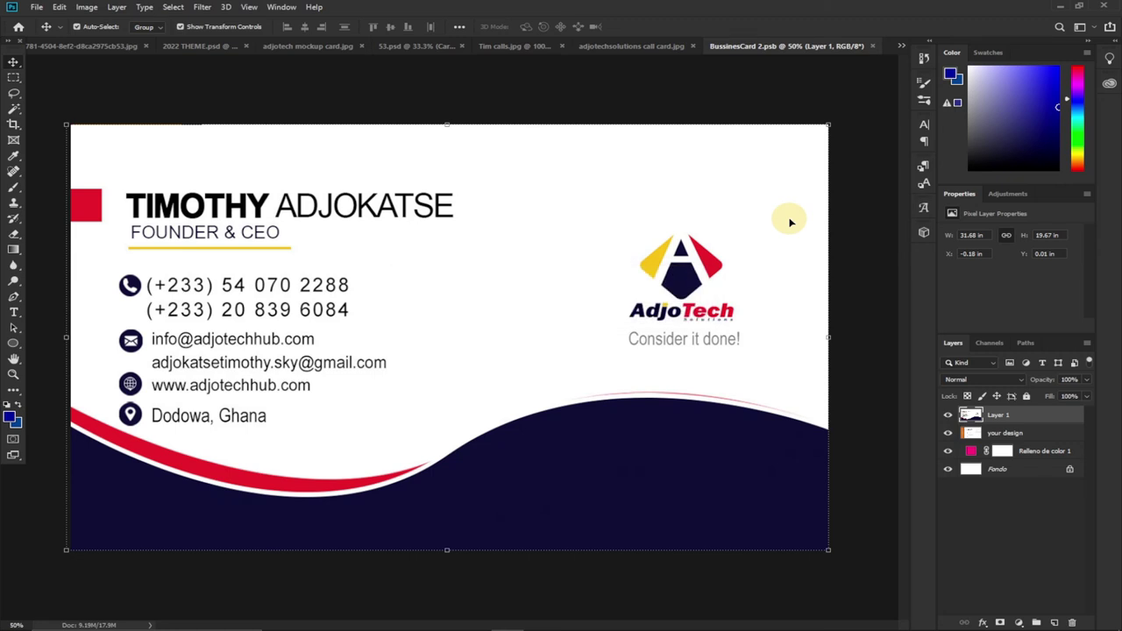
click(419, 49)
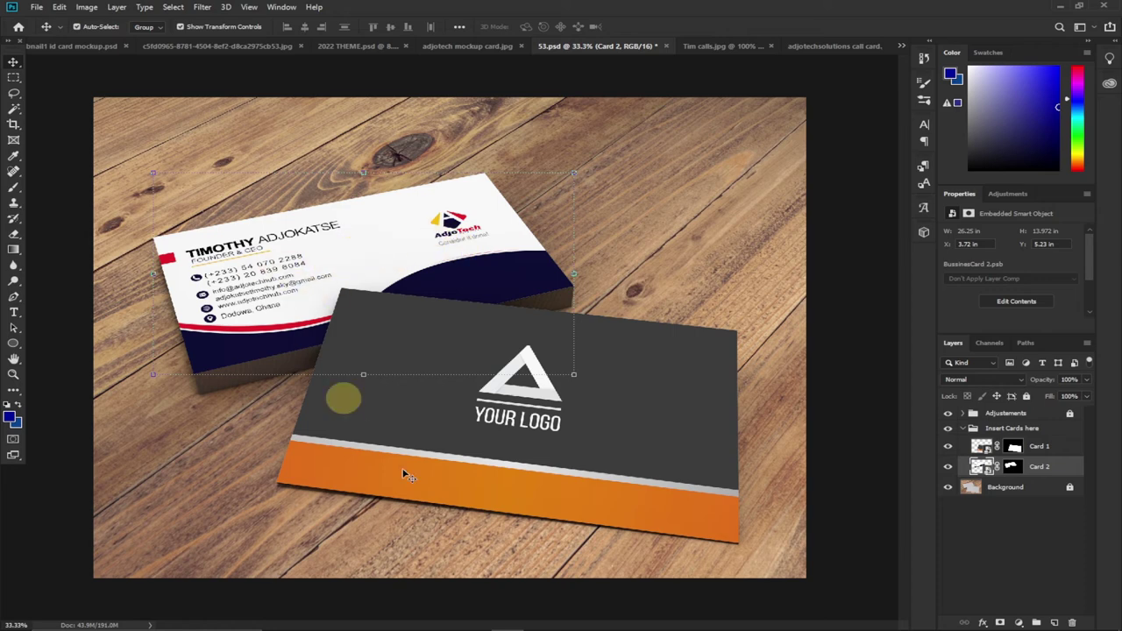
click(504, 462)
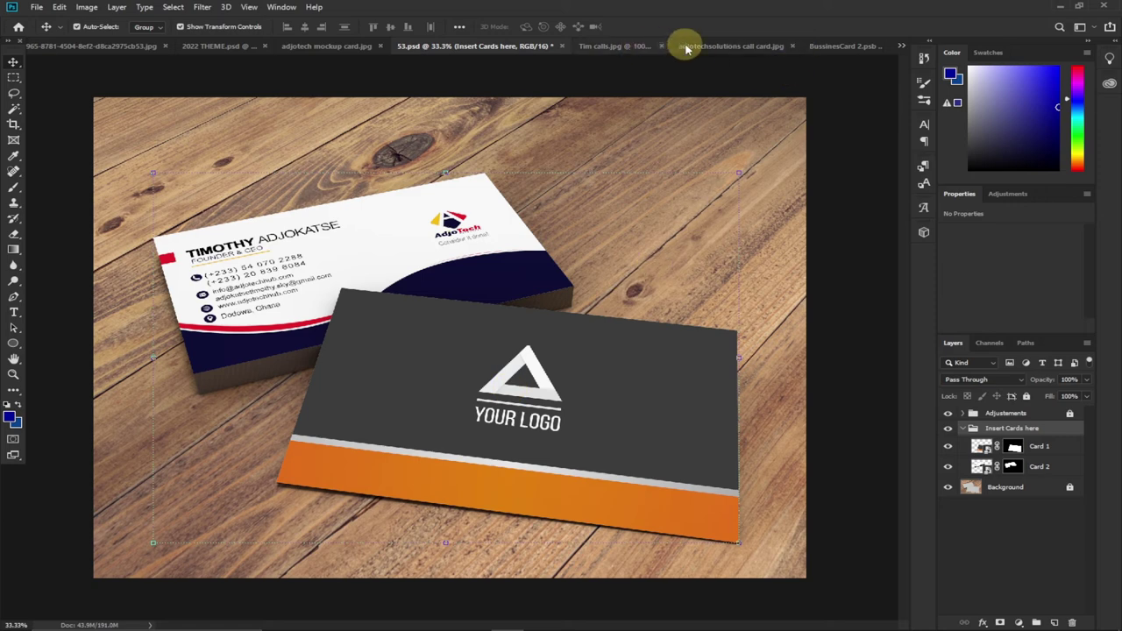
Close the Tim calls.jpg image without saving.
click(714, 46)
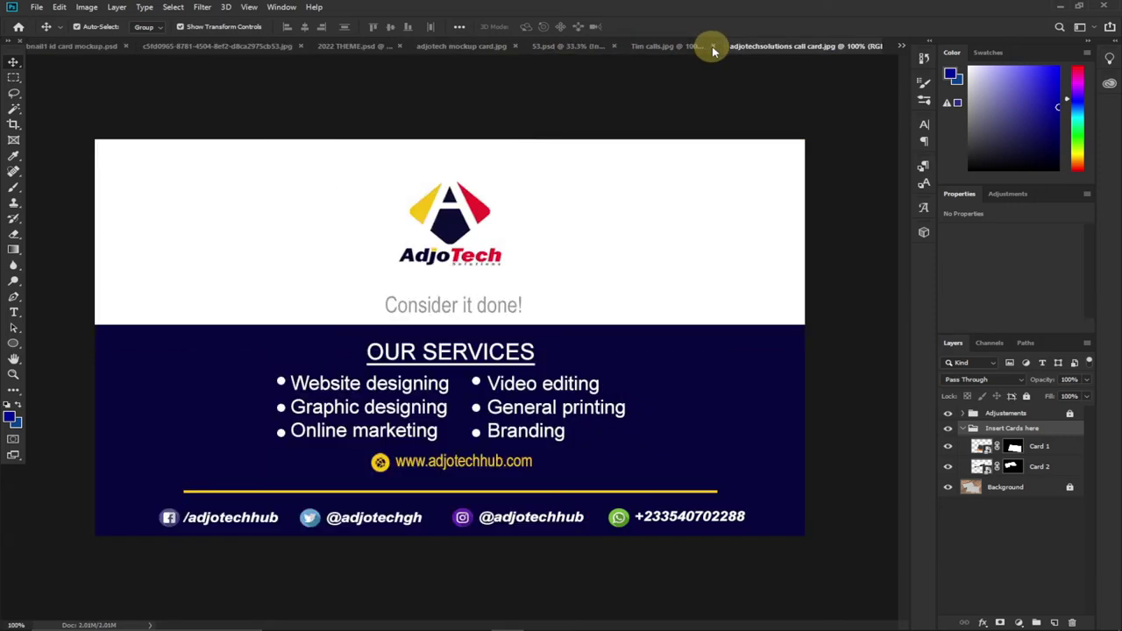
click(647, 48)
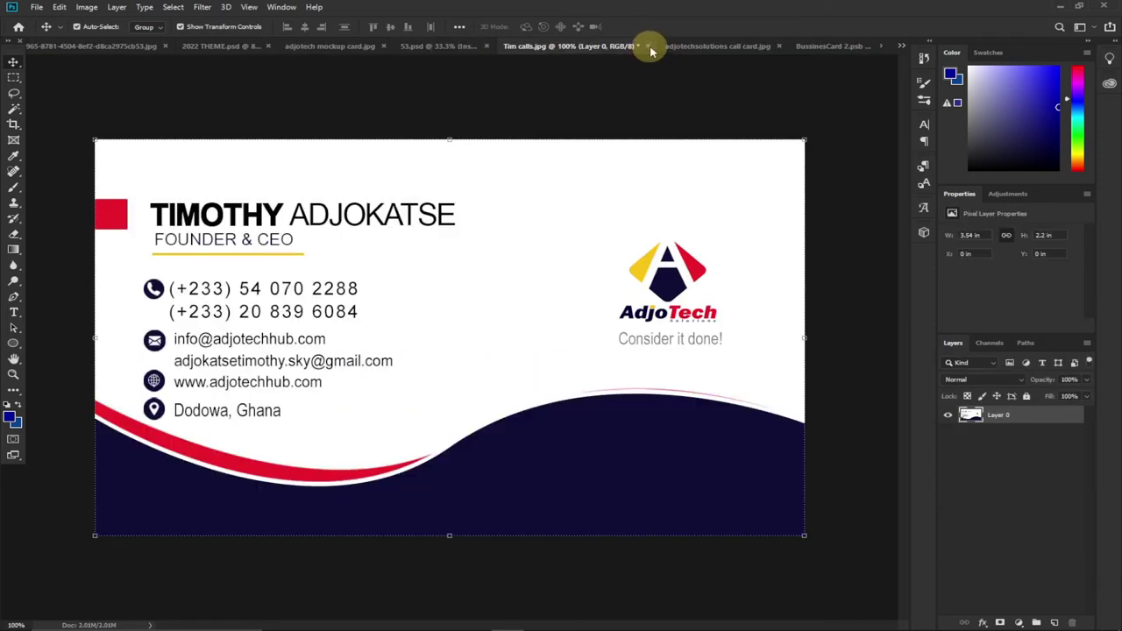
click(649, 47)
click(547, 242)
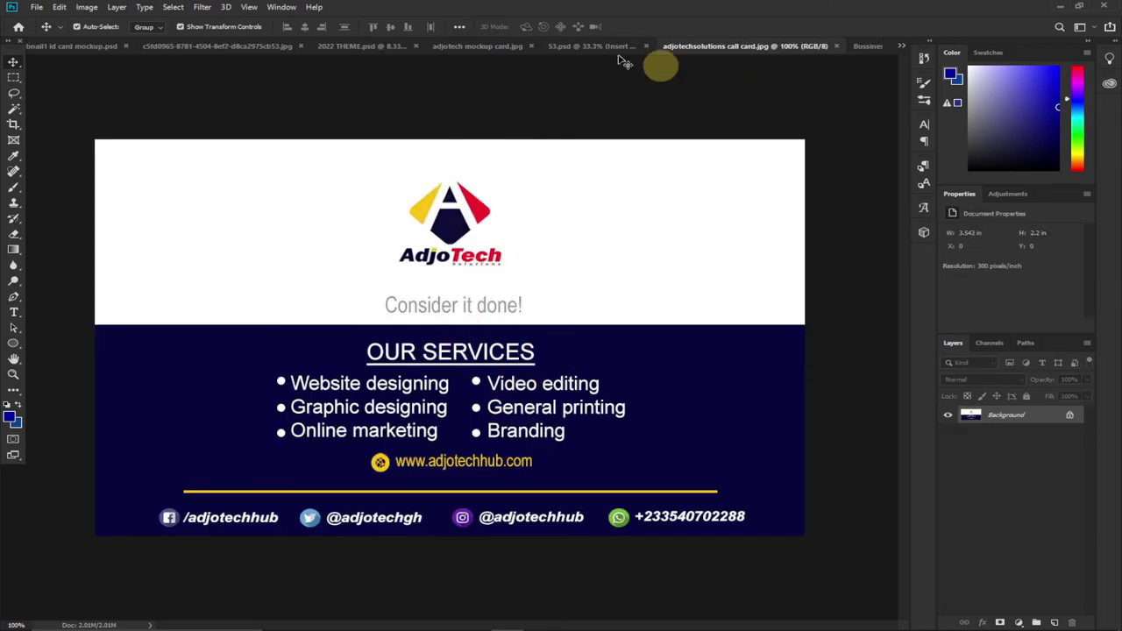
Close BussinesCard 2.psb and return to the 53.psd mockup's Insert Cards here group.
click(576, 47)
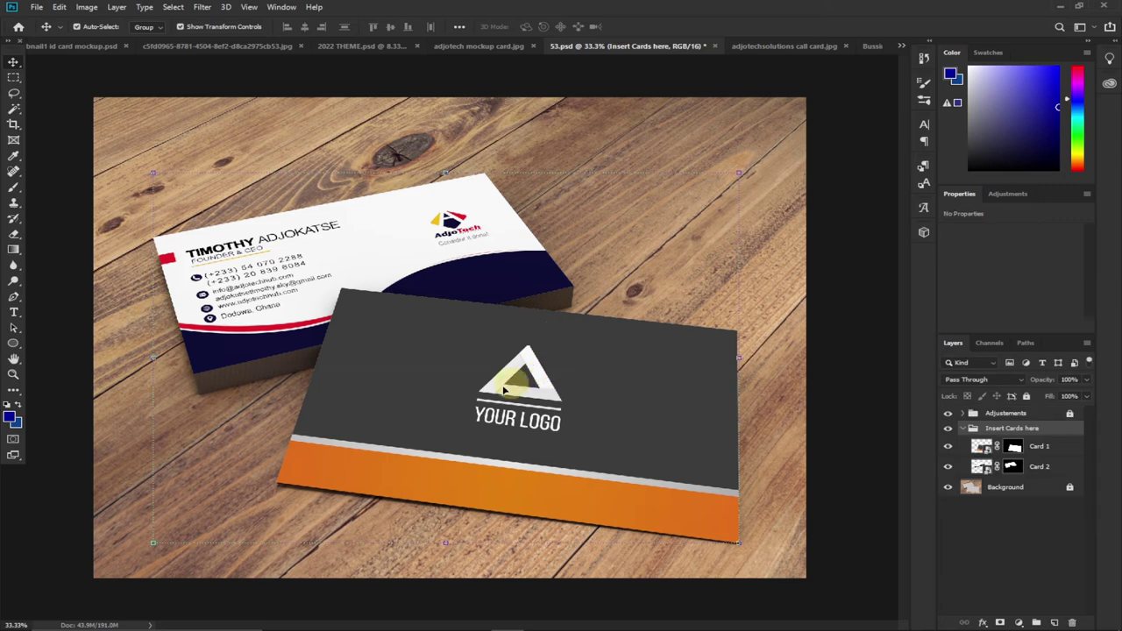
click(783, 46)
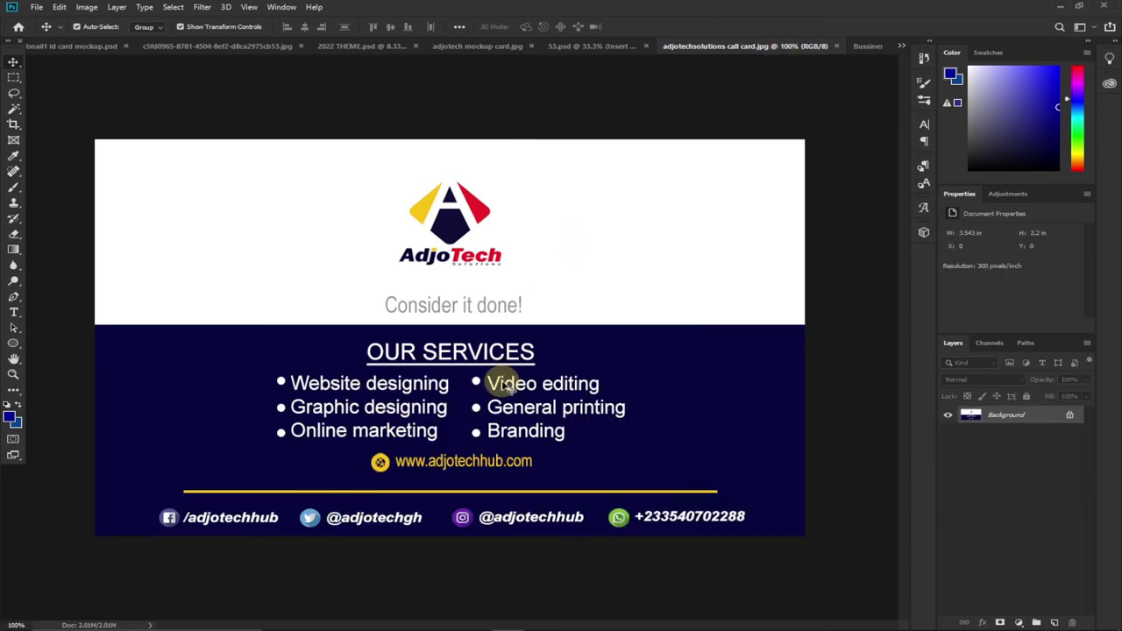
click(864, 46)
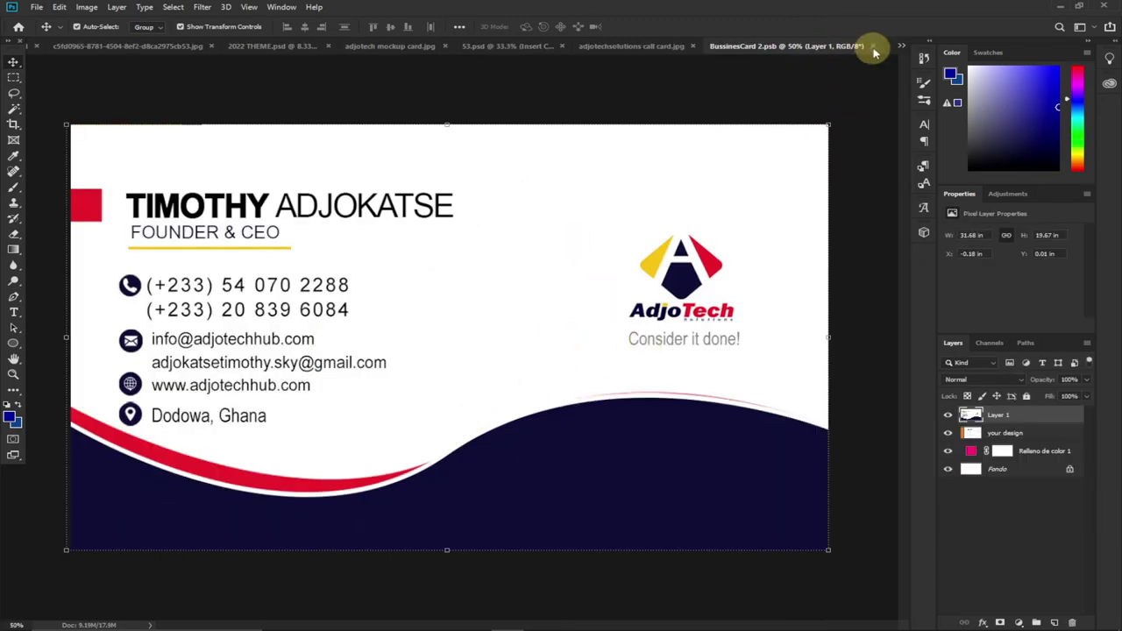
click(873, 46)
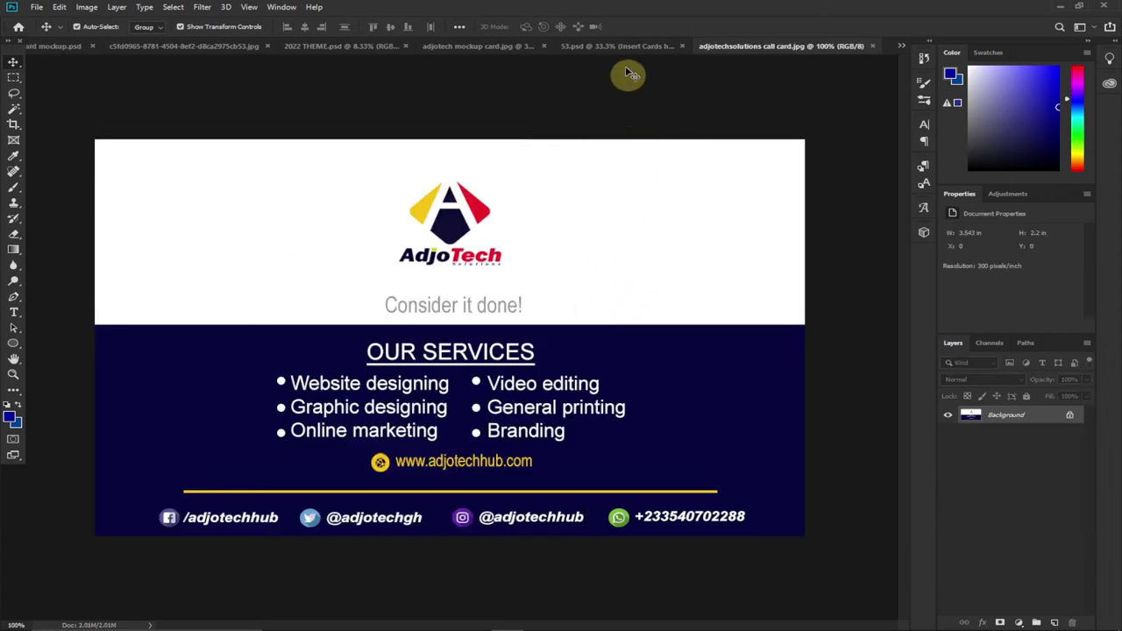
click(612, 47)
click(493, 325)
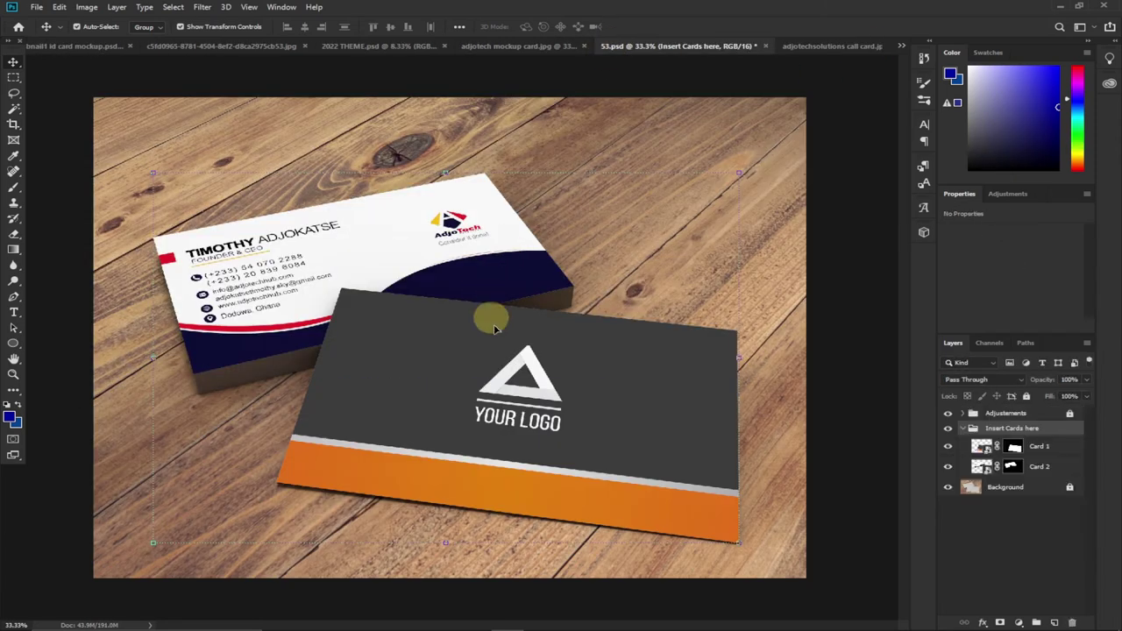
Open Card 1's smart object, unlock the adjotechsolutions call card as Layer 0, and drag it over.
click(978, 448)
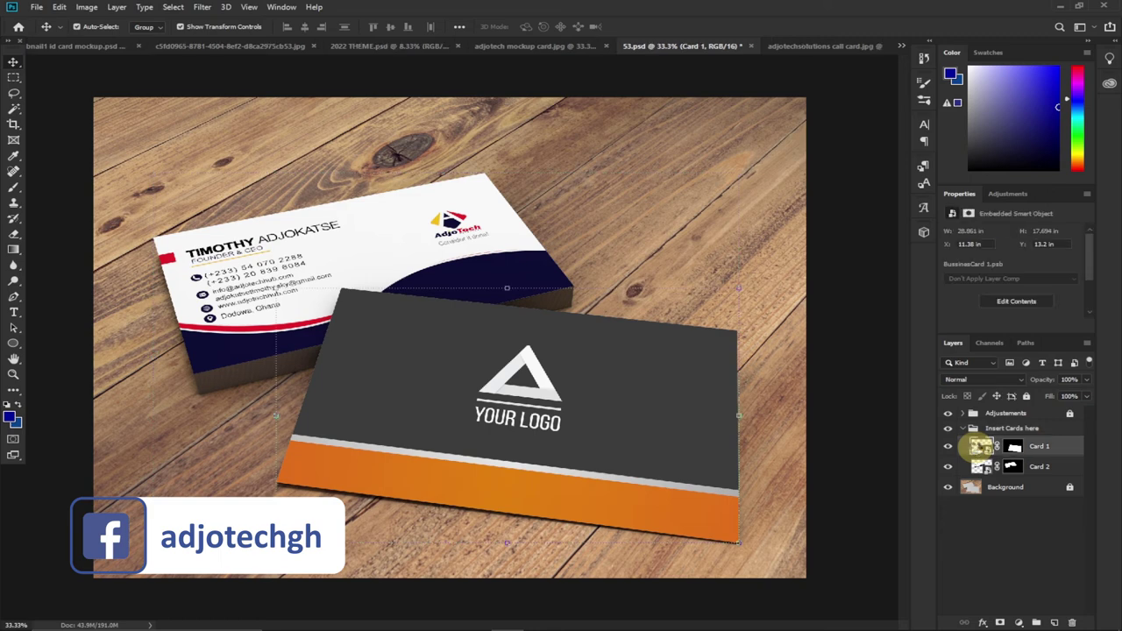
double_click(977, 449)
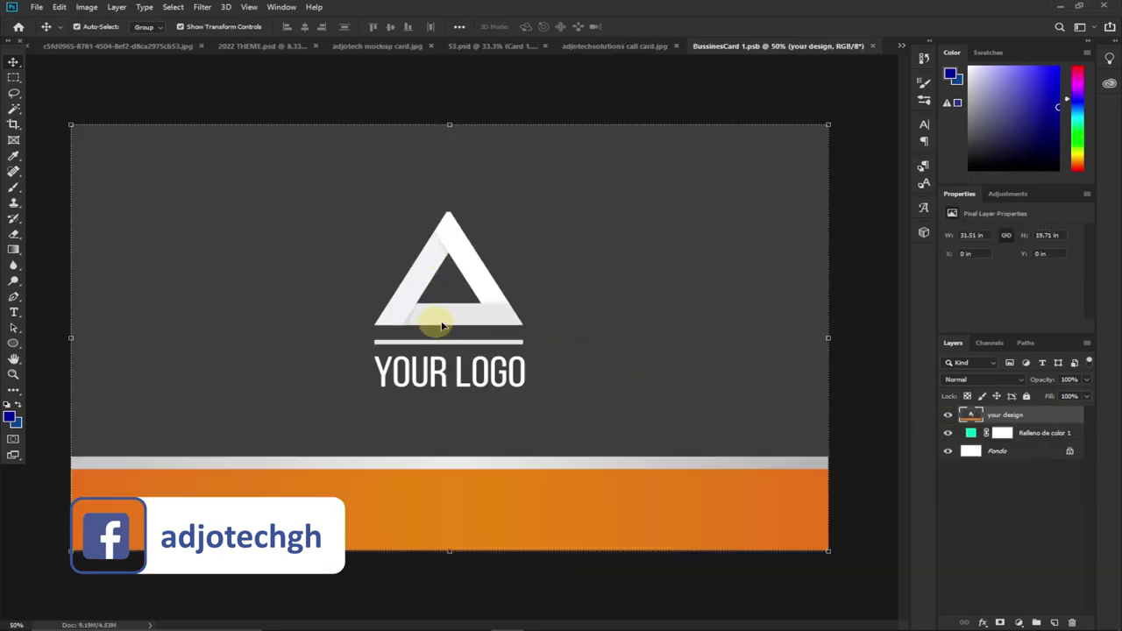
click(608, 46)
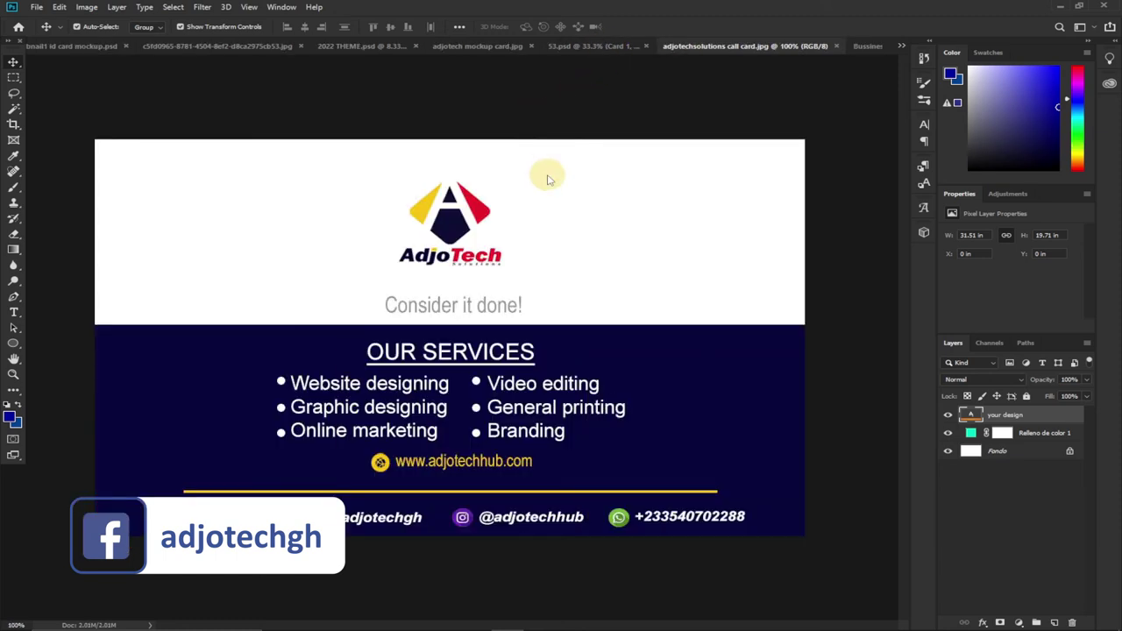
click(1079, 418)
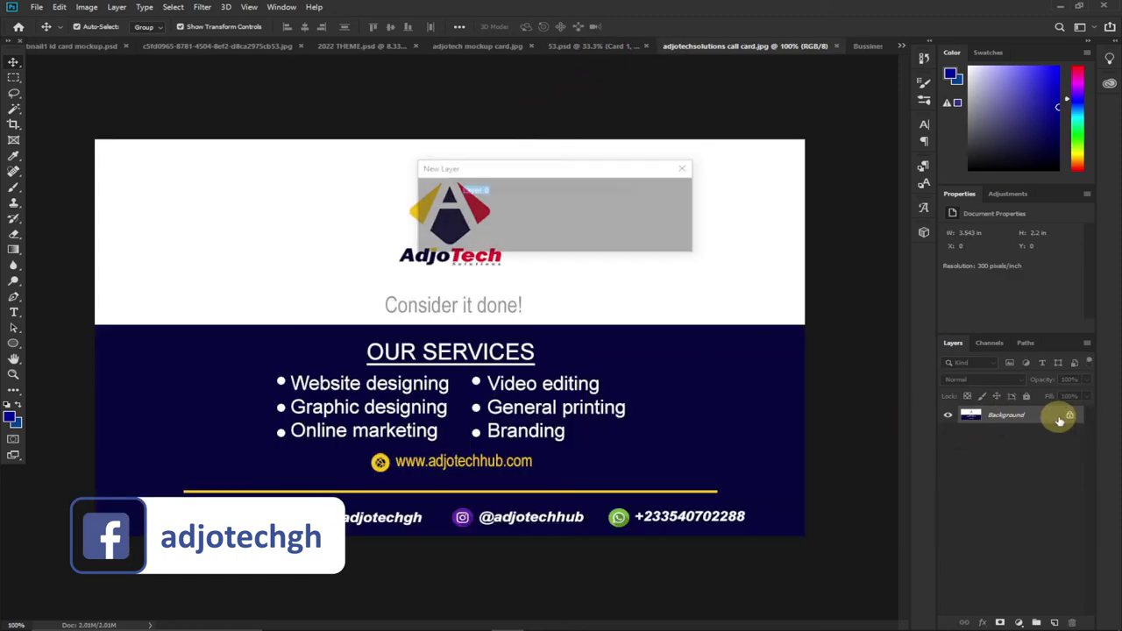
key(Return)
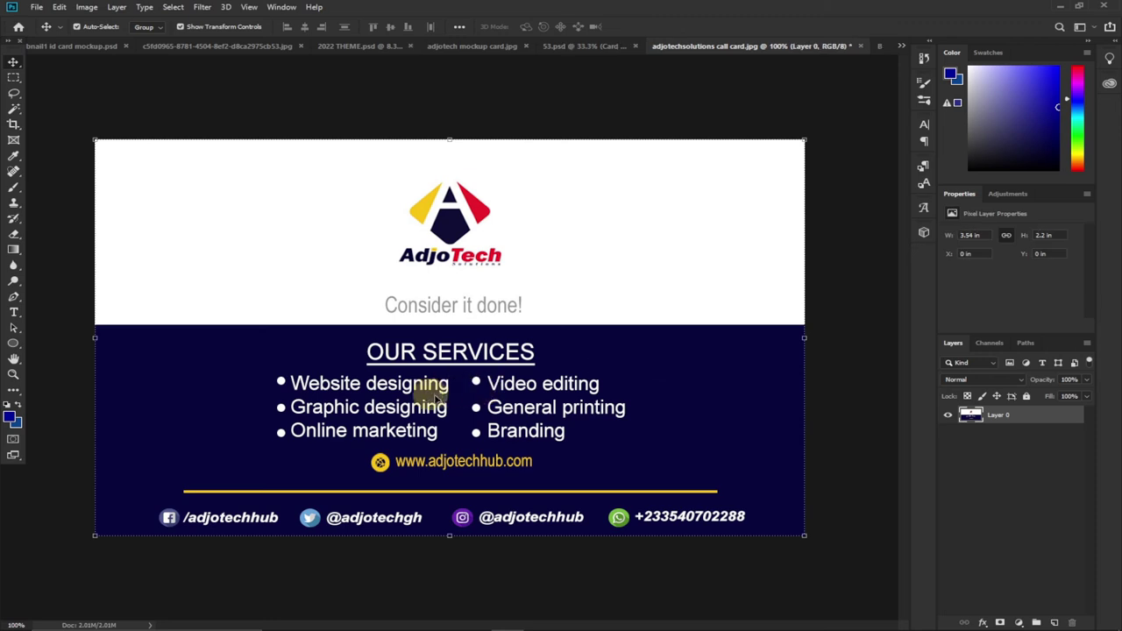
drag(379, 386, 436, 284)
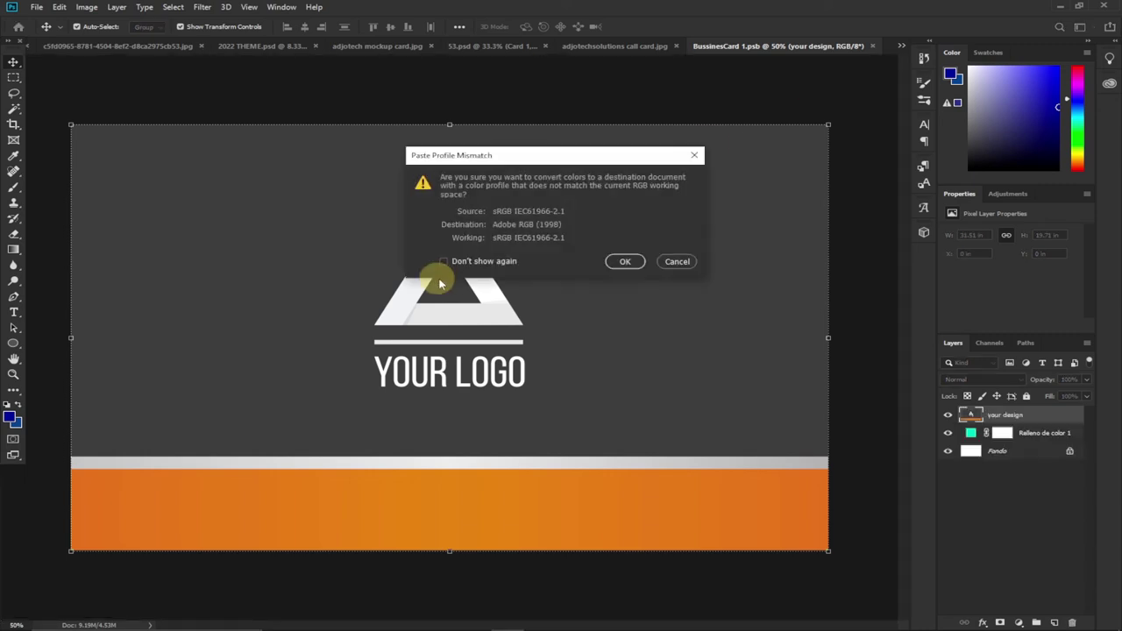
Convert the pasted services card's colour profile, then scale it about 210% to cover the card.
click(628, 262)
drag(369, 276, 187, 214)
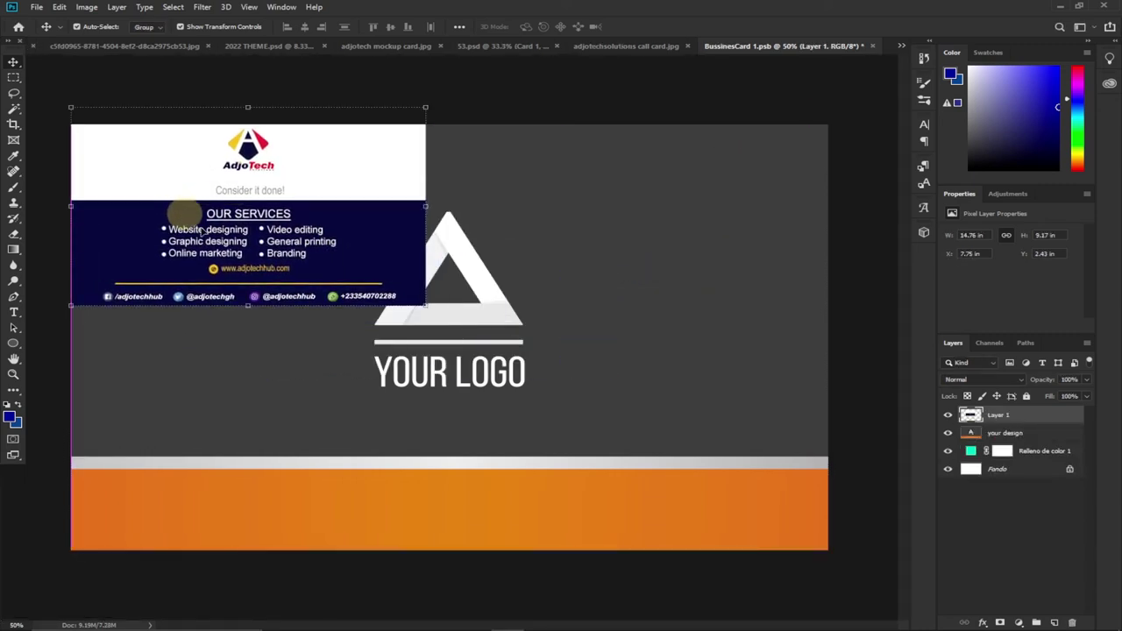
drag(426, 307, 832, 571)
drag(760, 501, 732, 488)
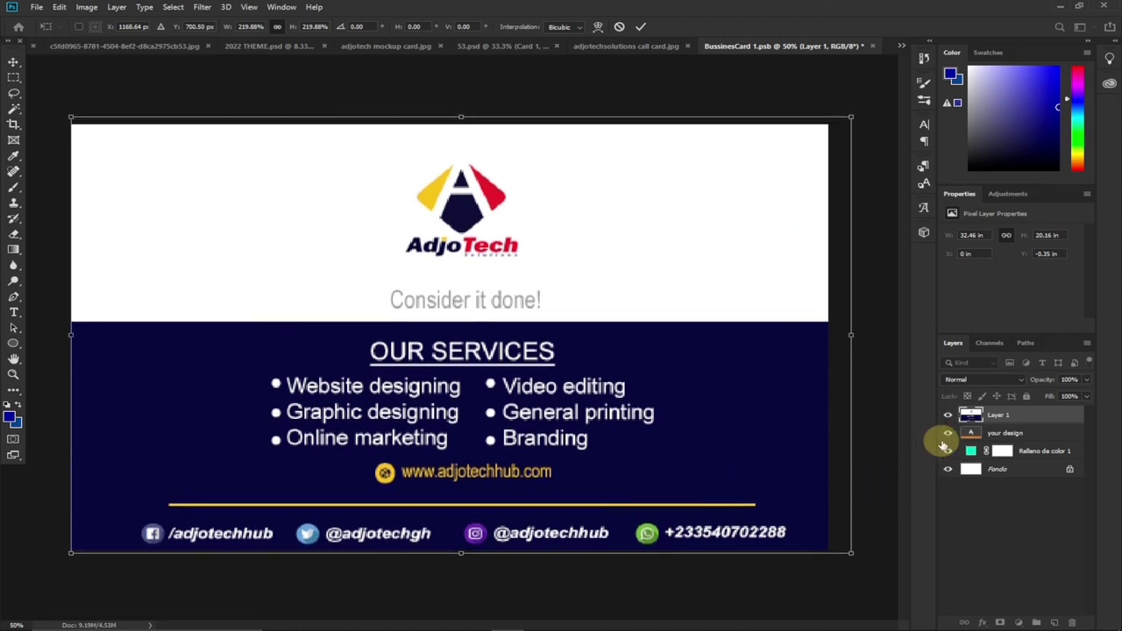
click(643, 29)
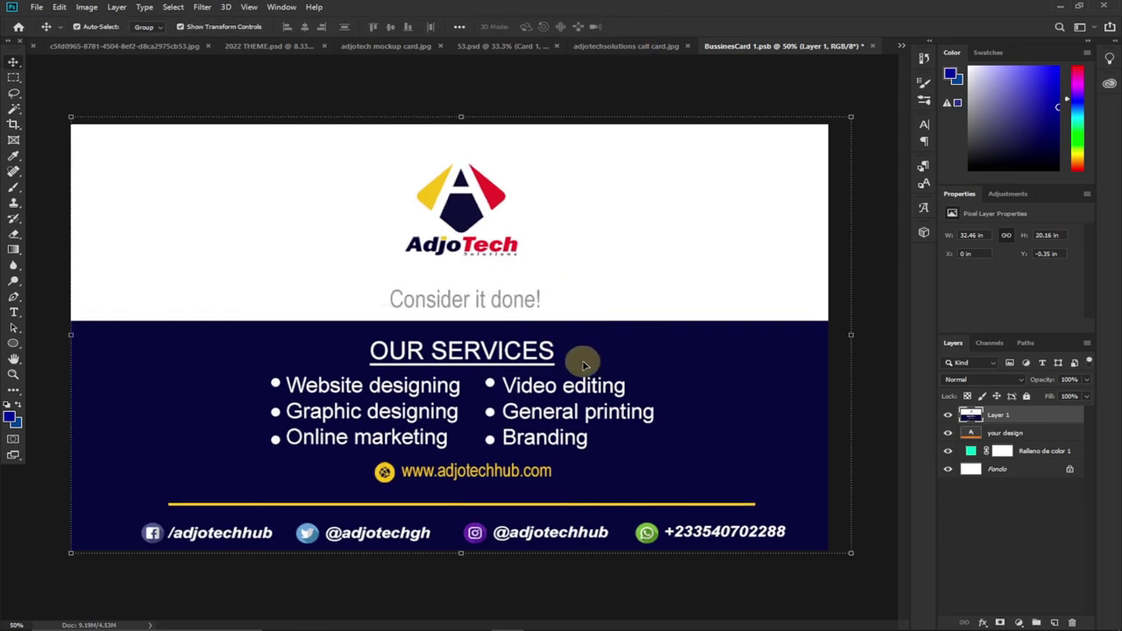
Save BussinesCard 1.psb, then return to 53.psd and select the Insert Cards here group.
click(37, 7)
click(51, 129)
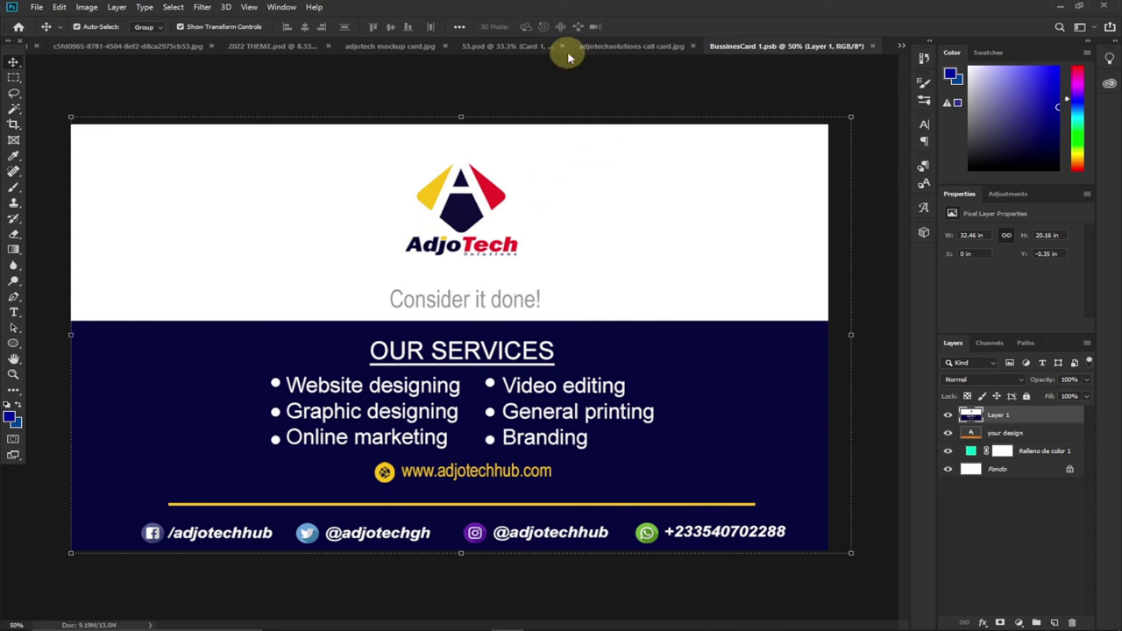
click(513, 49)
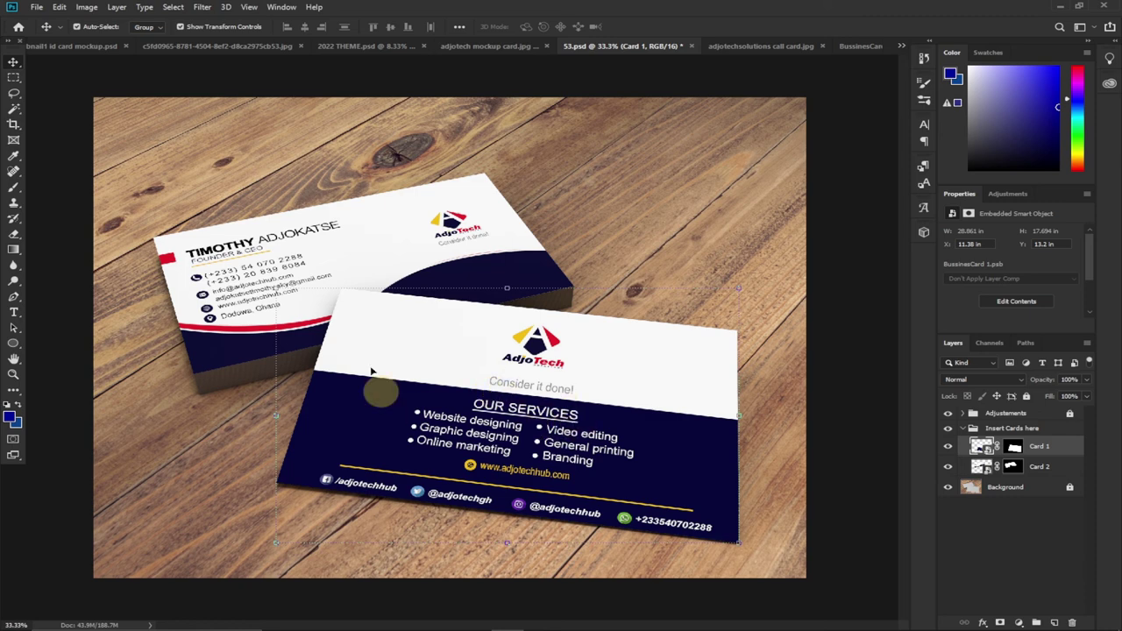
click(406, 223)
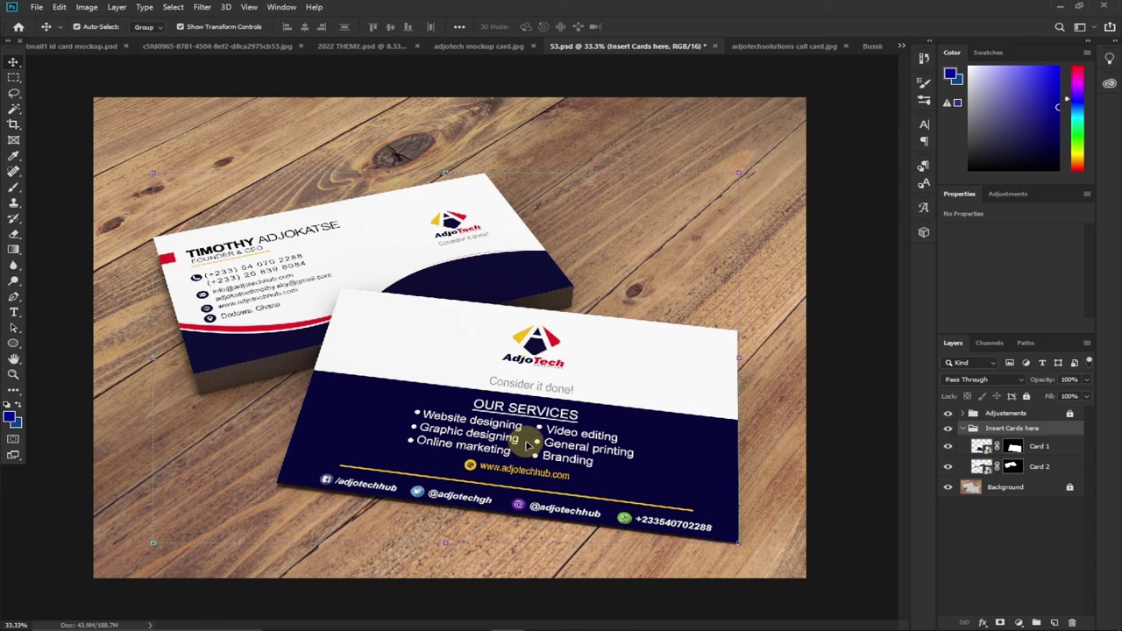
mouse_move(614, 625)
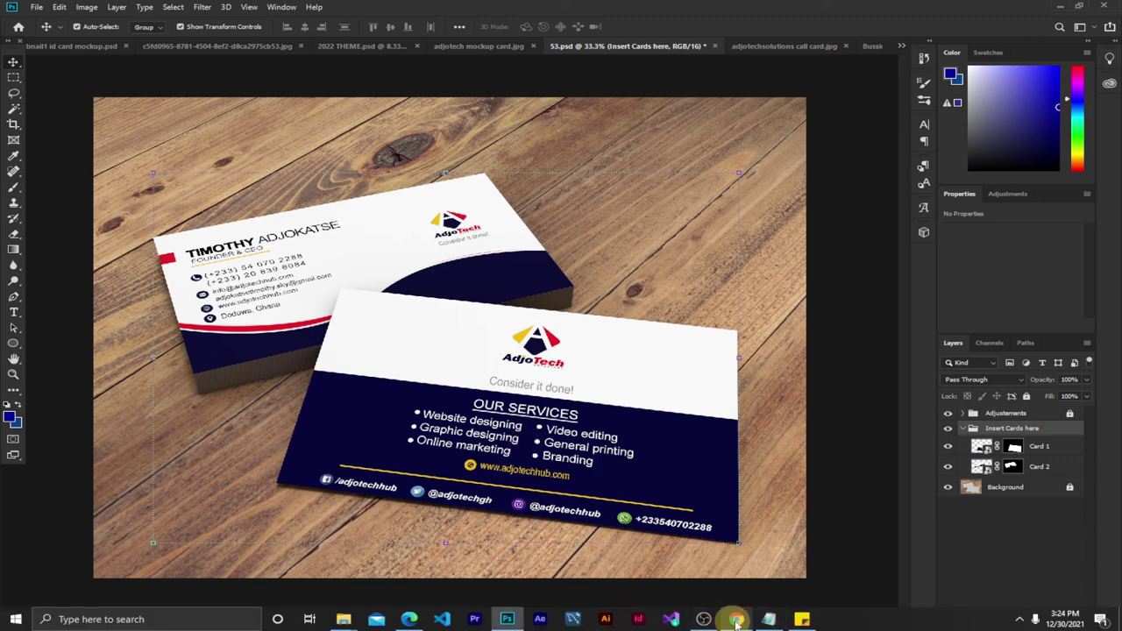
click(737, 619)
scroll(591, 406, down, 3)
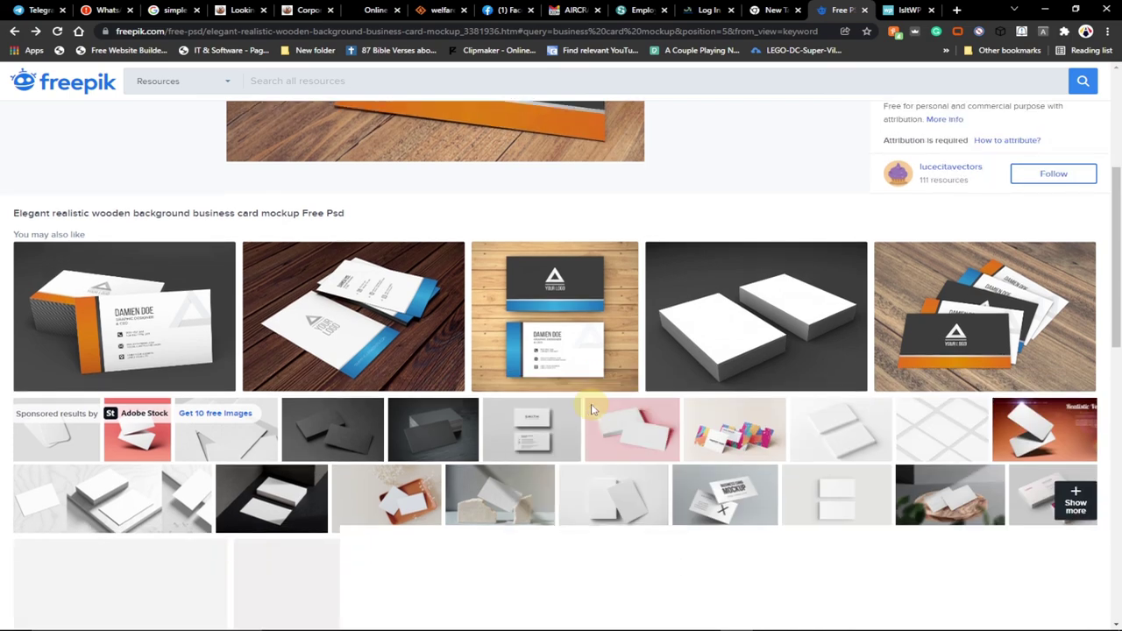
scroll(593, 403, up, 3)
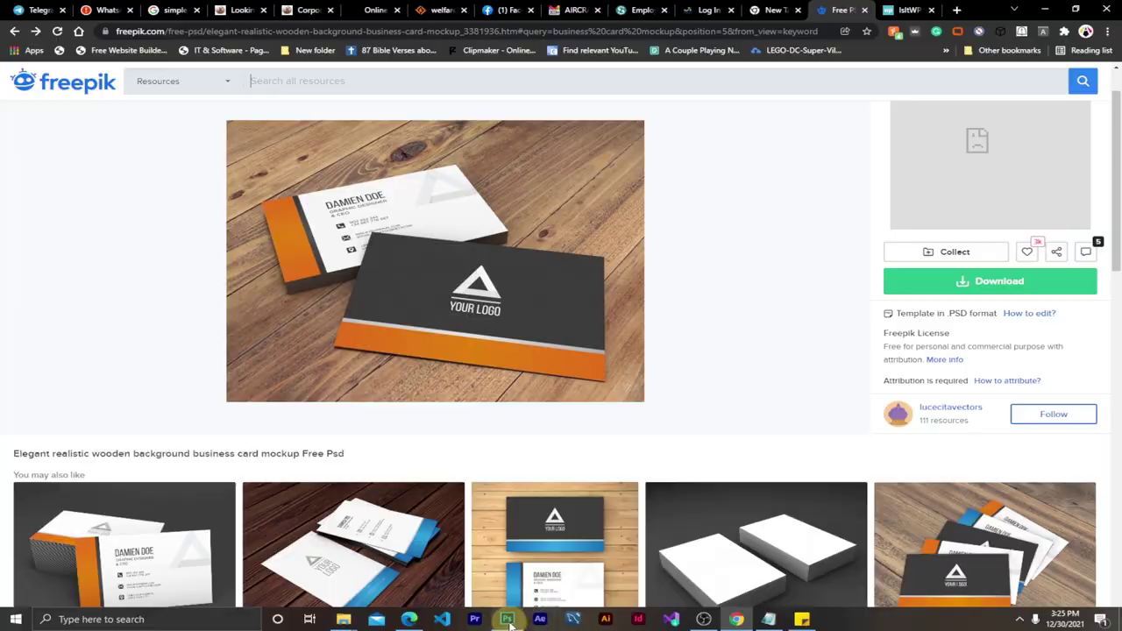
click(507, 619)
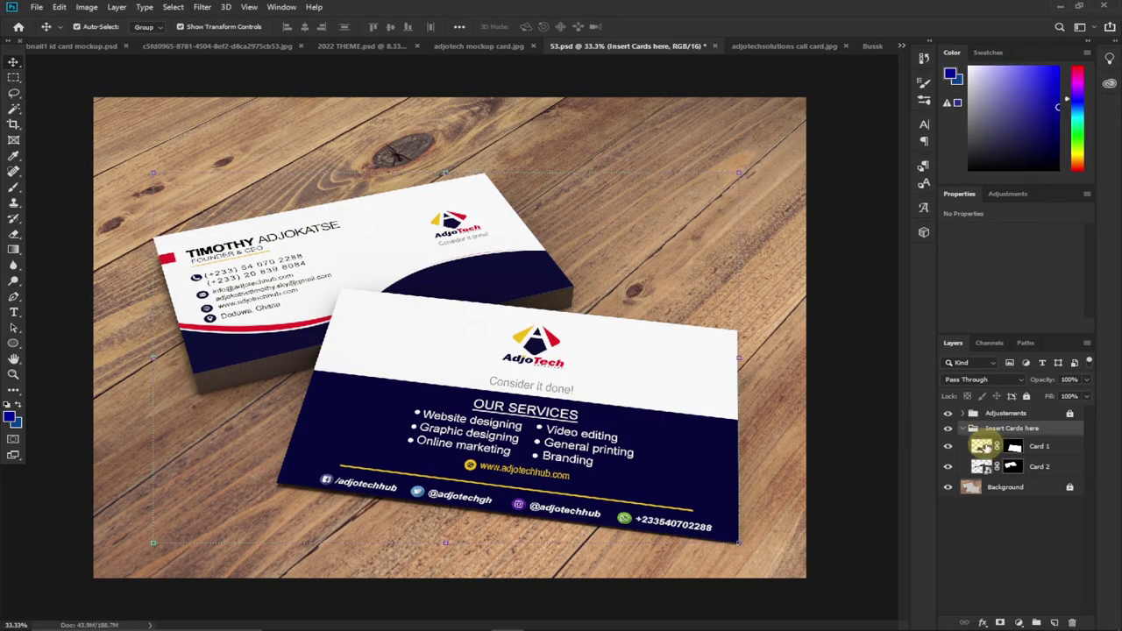